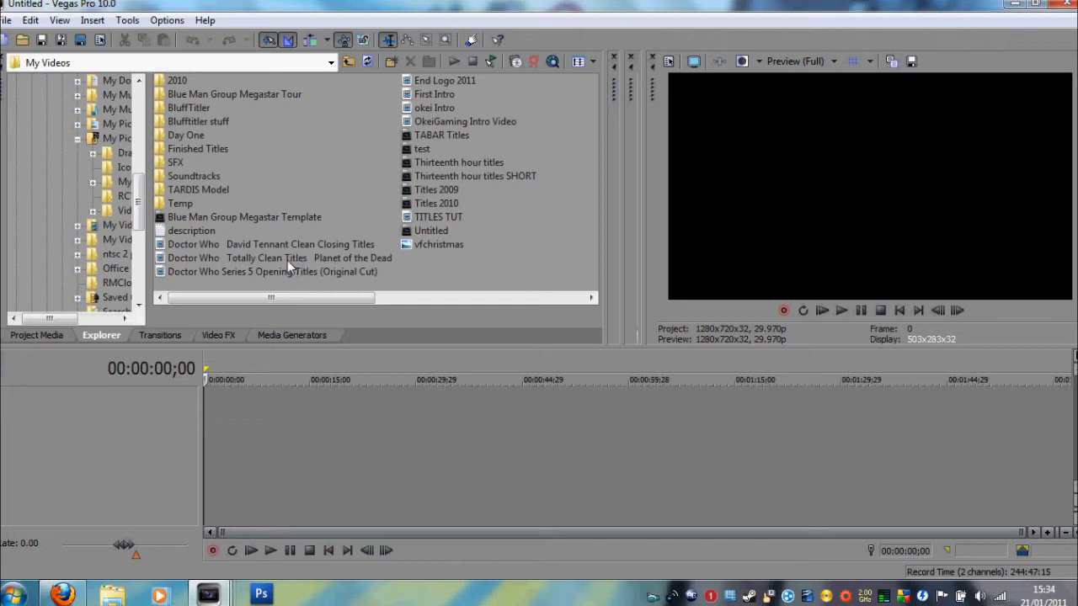
Step: Place the Planet of the Dead title clip on the timeline, preview it, and add an empty video track above
drag(272, 260, 207, 421)
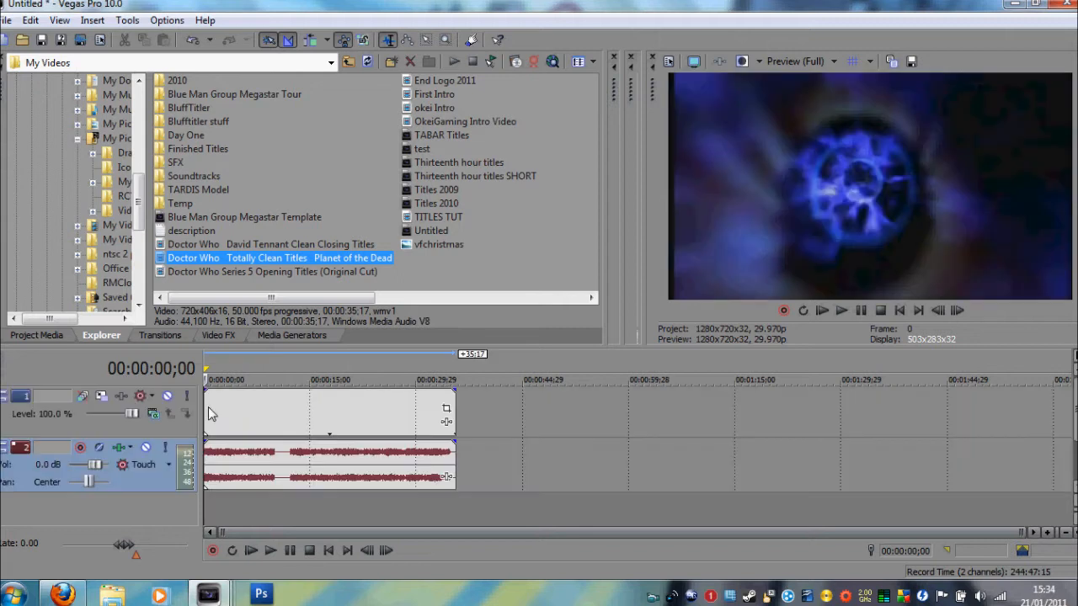
key(space)
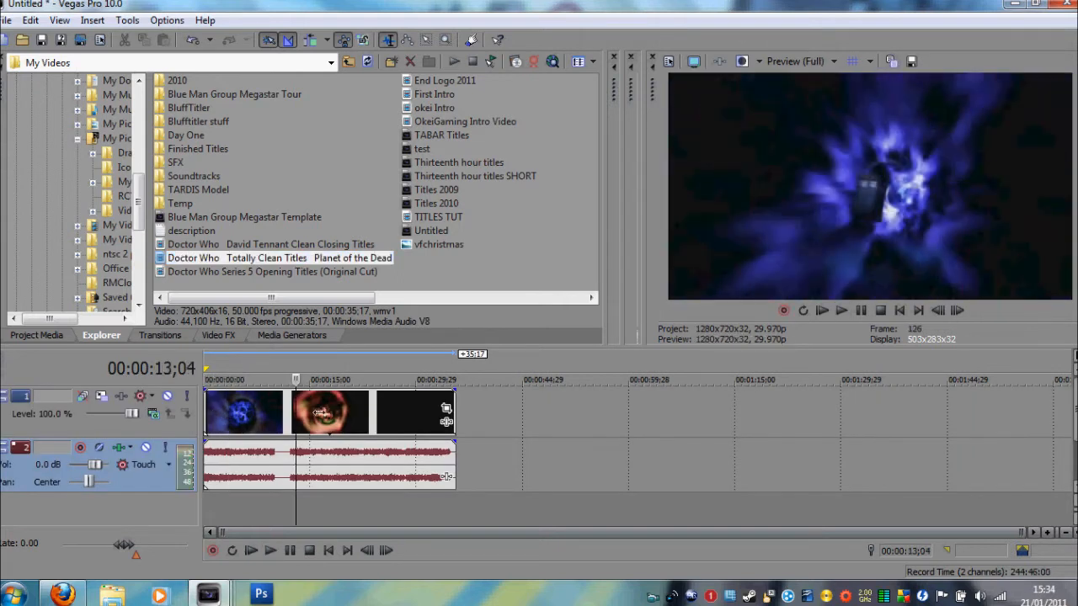
drag(320, 413, 59, 427)
right_click(59, 426)
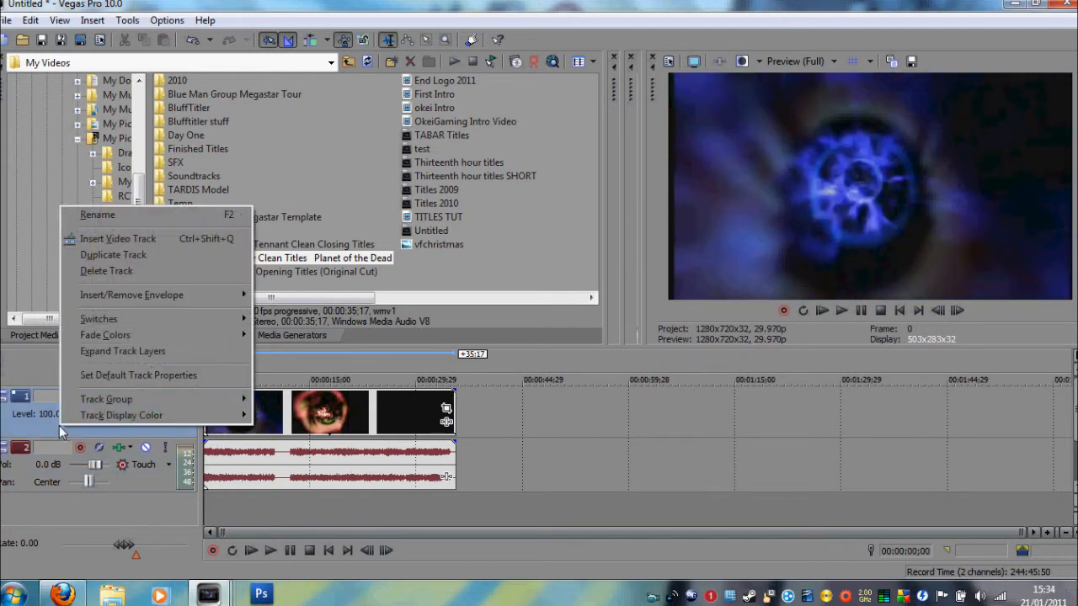
click(148, 240)
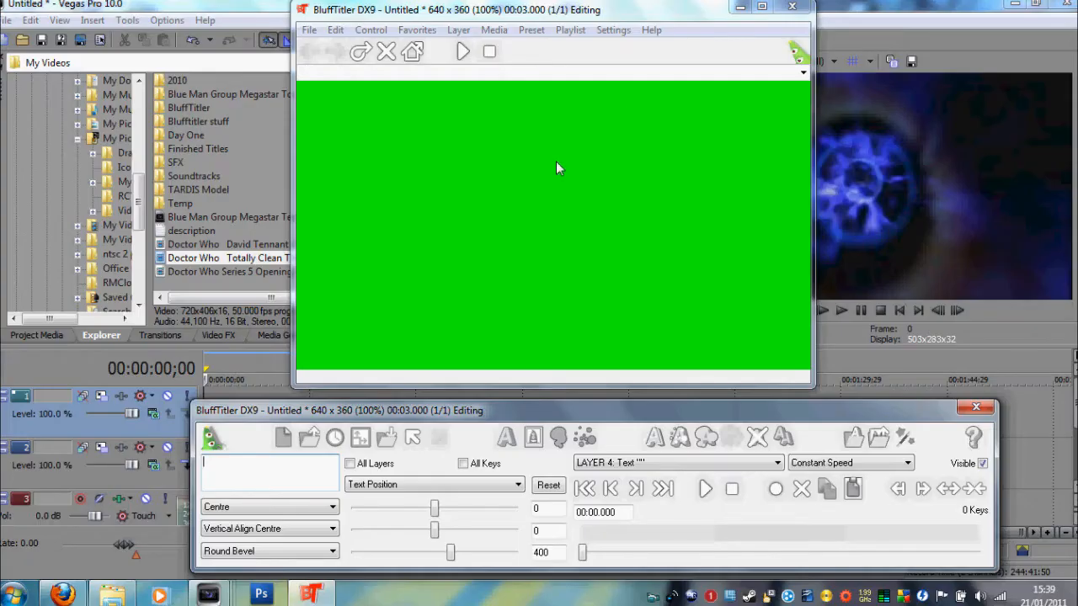
Step: Change the text font to Futura LT Book through Media > Change Font
click(501, 30)
click(514, 67)
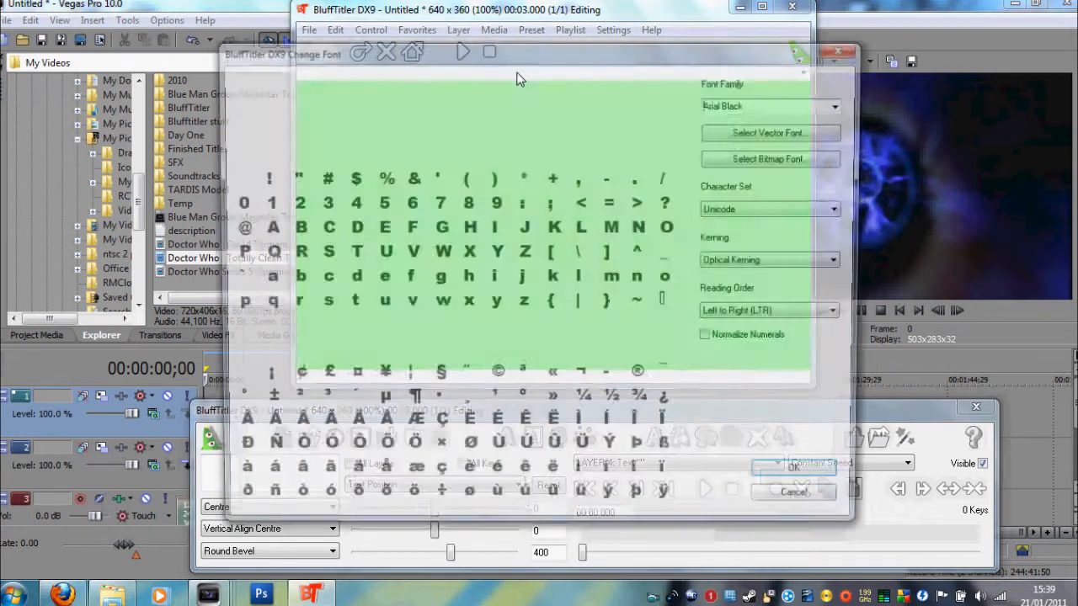
click(842, 104)
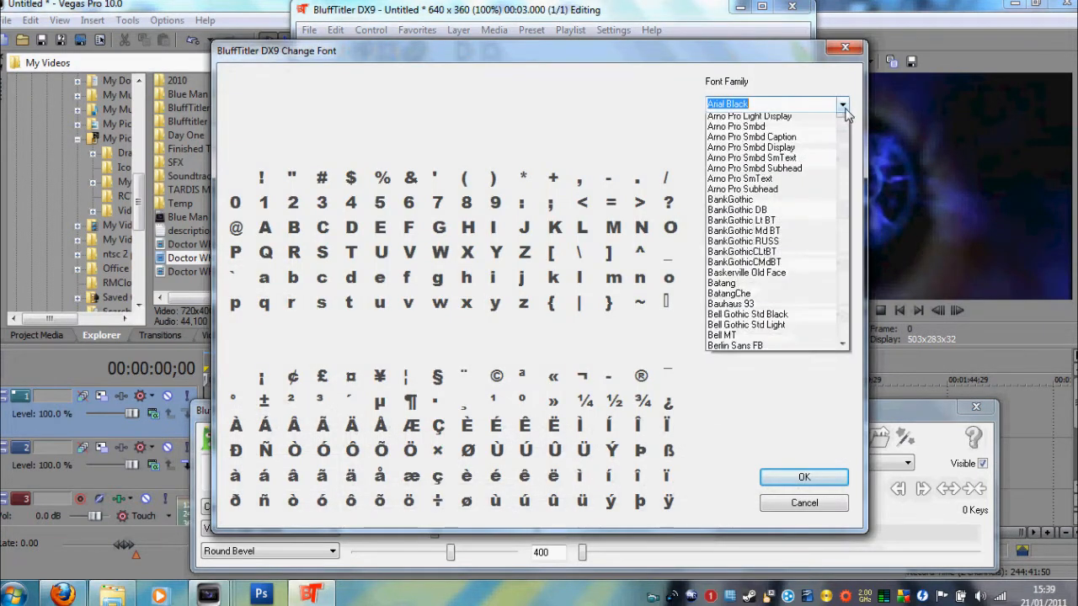
drag(844, 186, 852, 271)
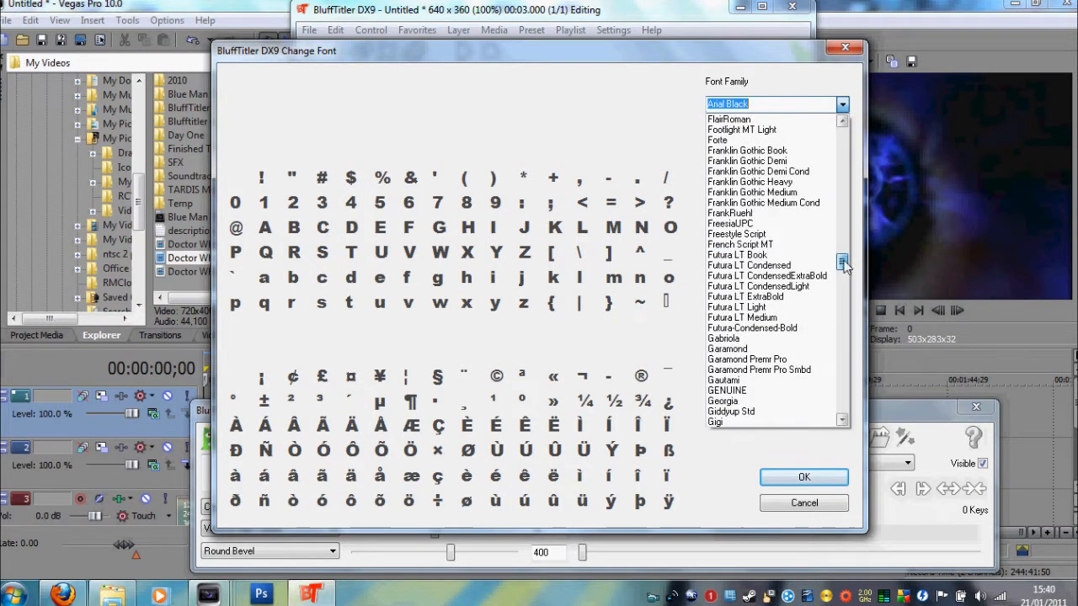
click(773, 256)
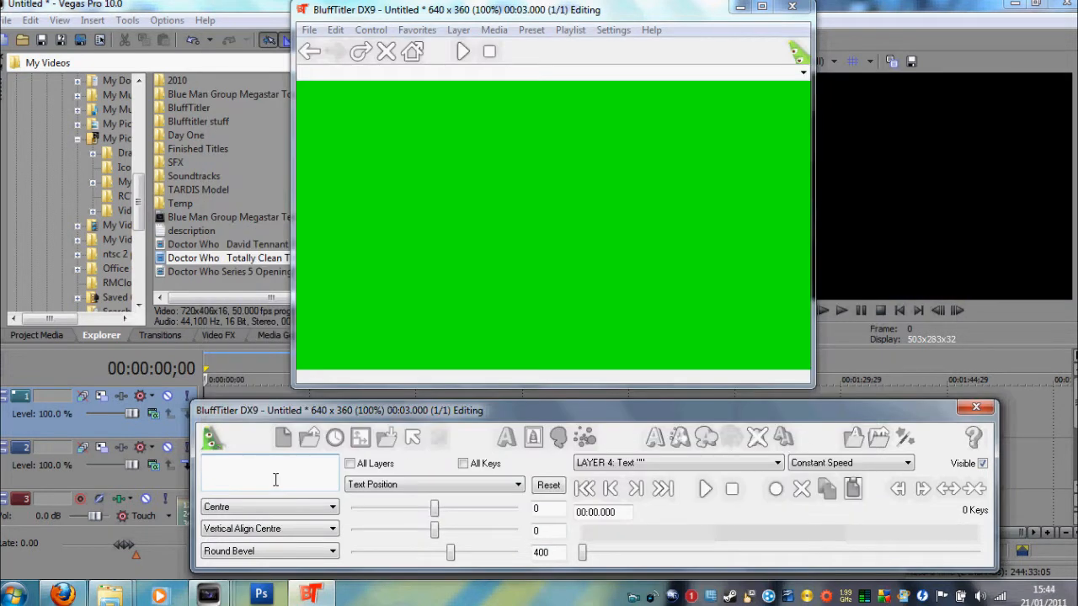
Step: Type the person's first name and surname on two lines, correcting the typos
text(c)
key(BackSpace)
text(CDNOR)
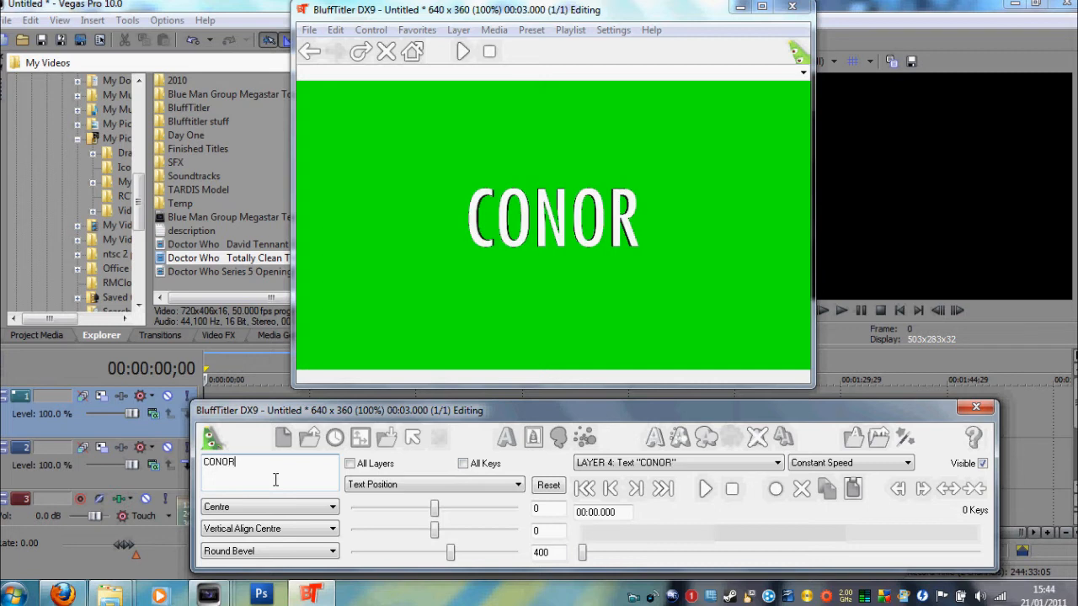
key(Return)
text(MCMN)
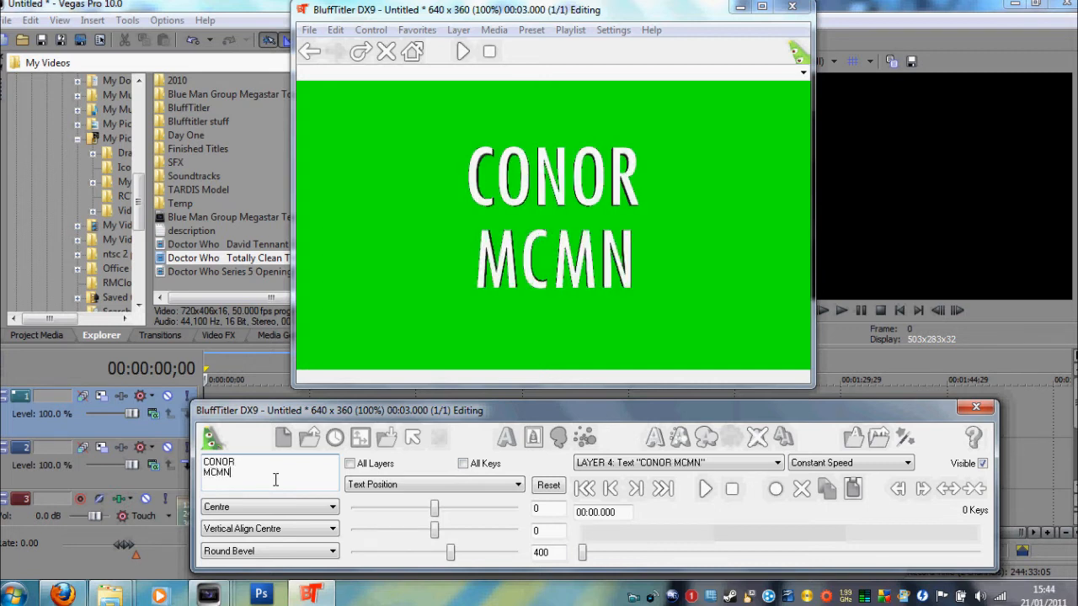
key(BackSpace)
text(AHONB)
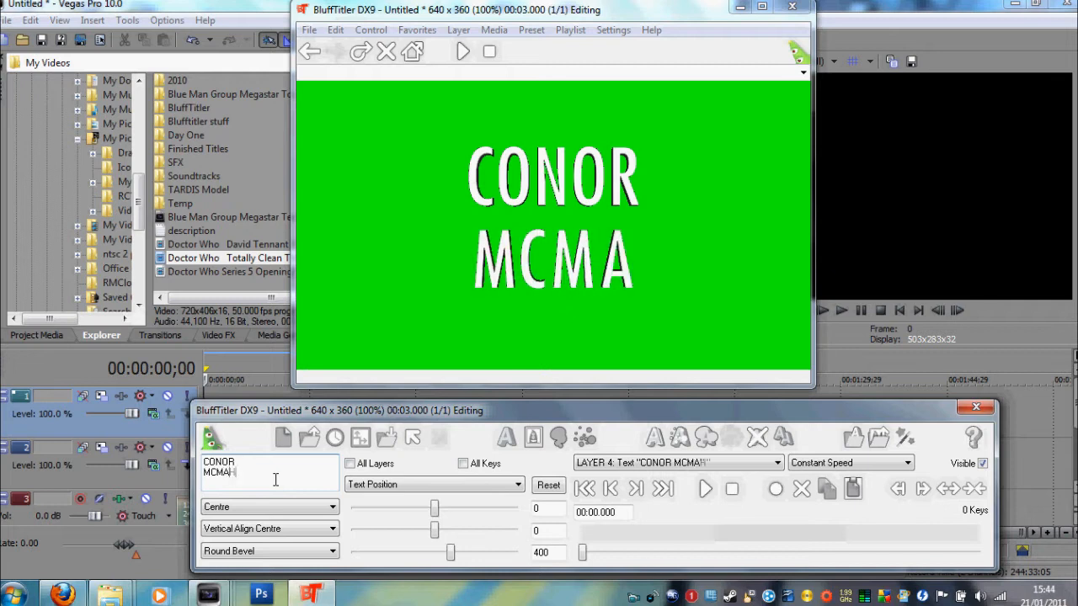
key(BackSpace)
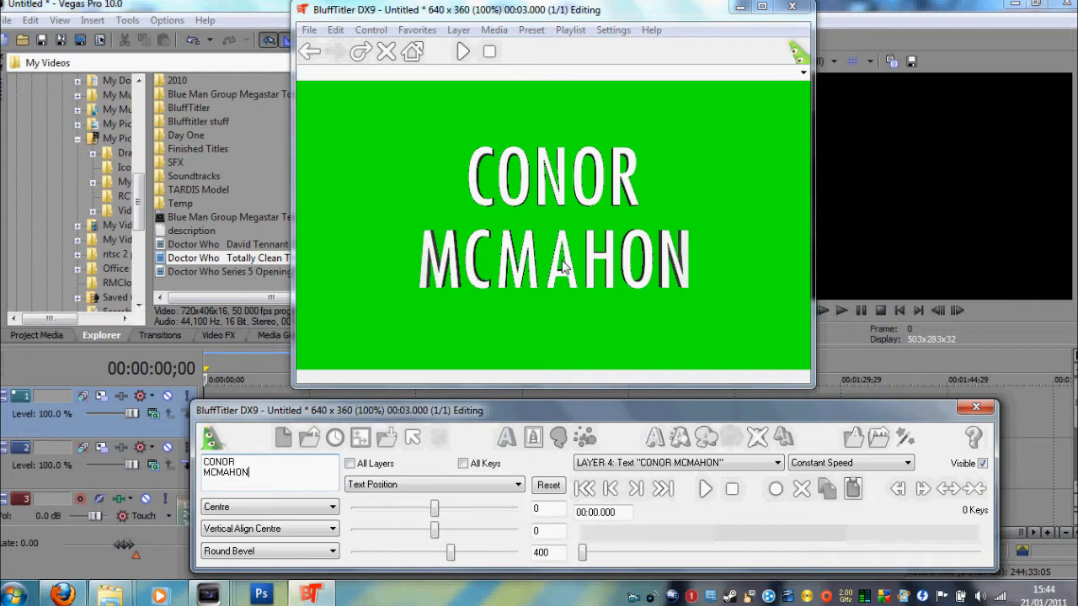
Step: Apply the ReflectionMap.fx shader to give the name text a chrome finish
click(906, 437)
drag(695, 195, 695, 294)
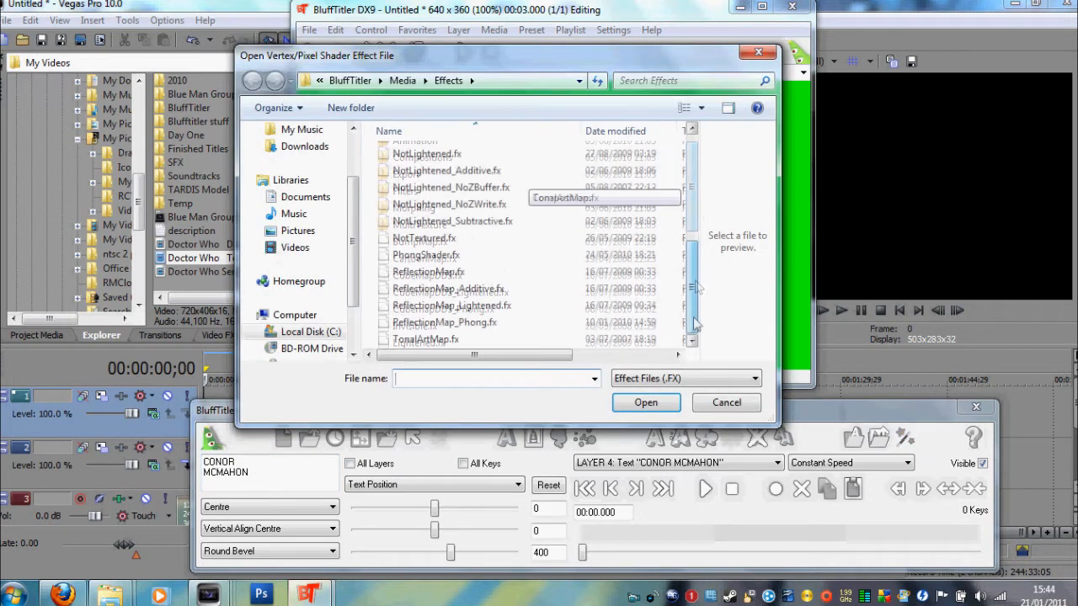
click(429, 272)
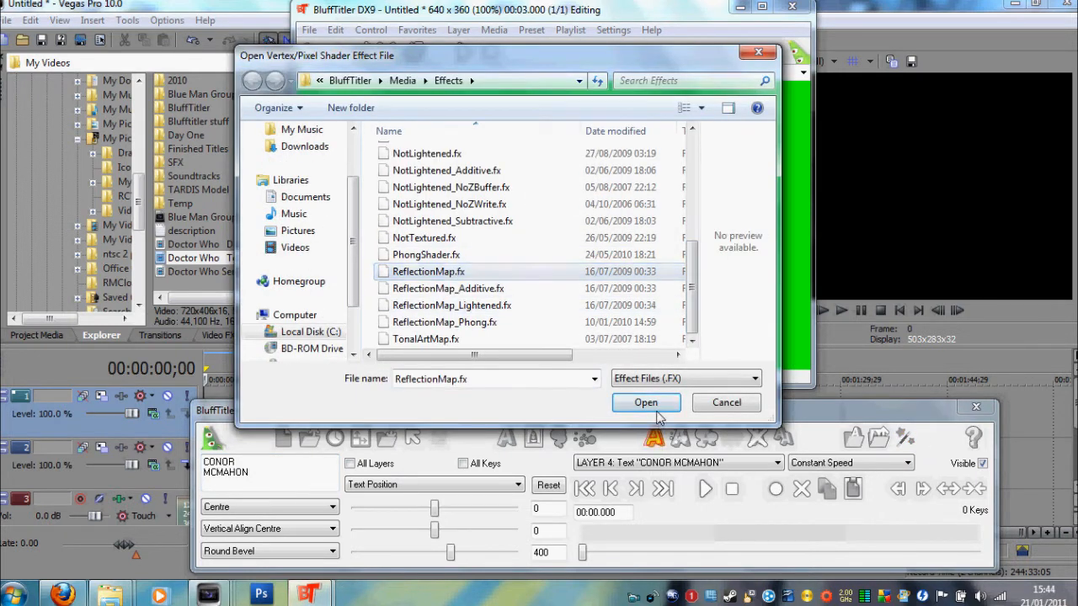
click(652, 405)
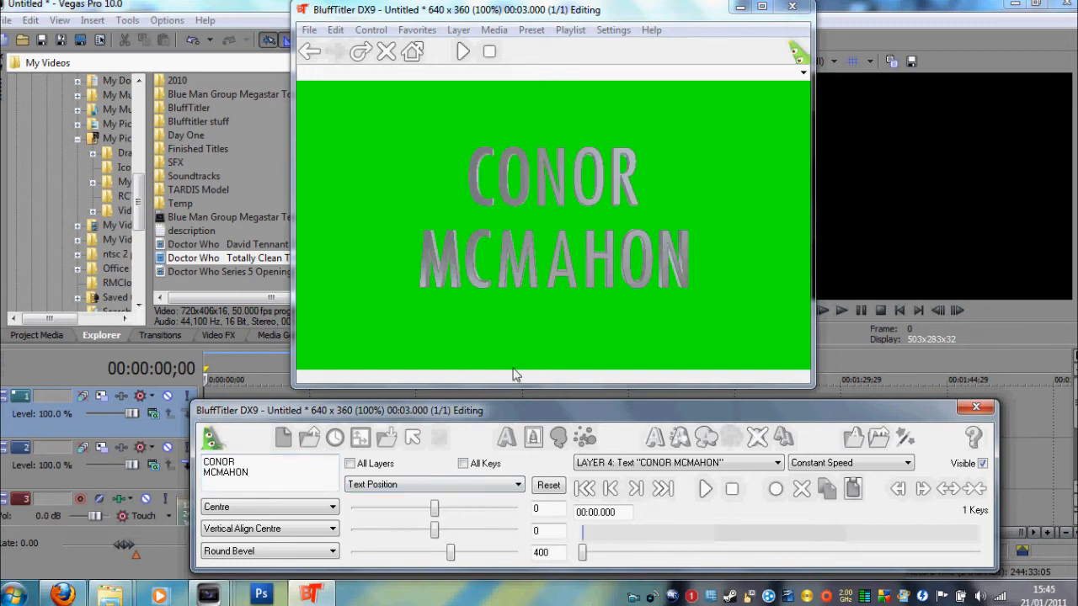
Step: Tighten the spacing between the two name lines with the Spacing slider
click(518, 484)
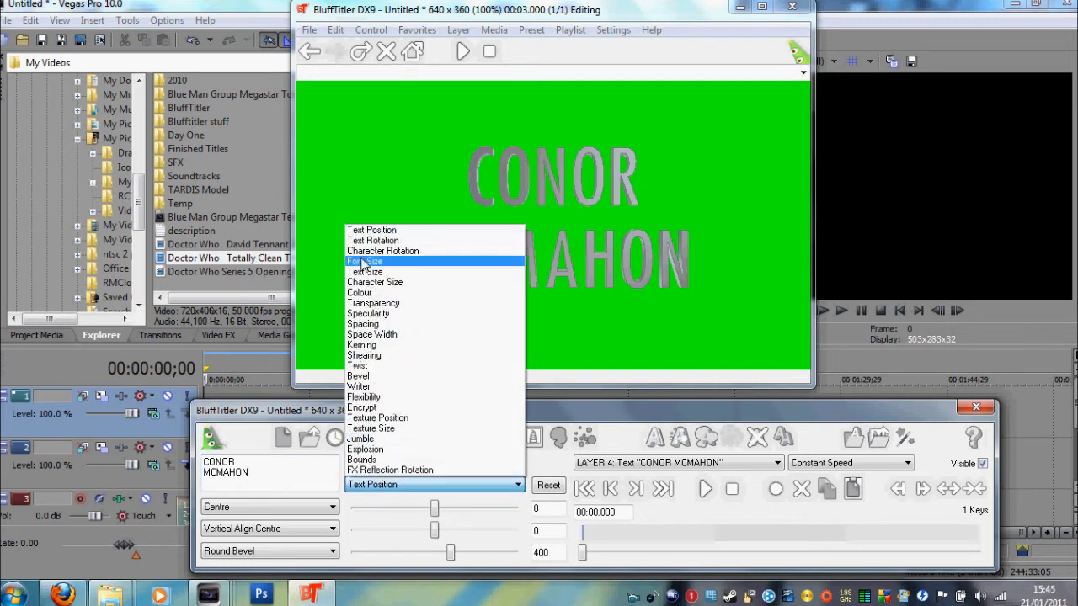
click(371, 325)
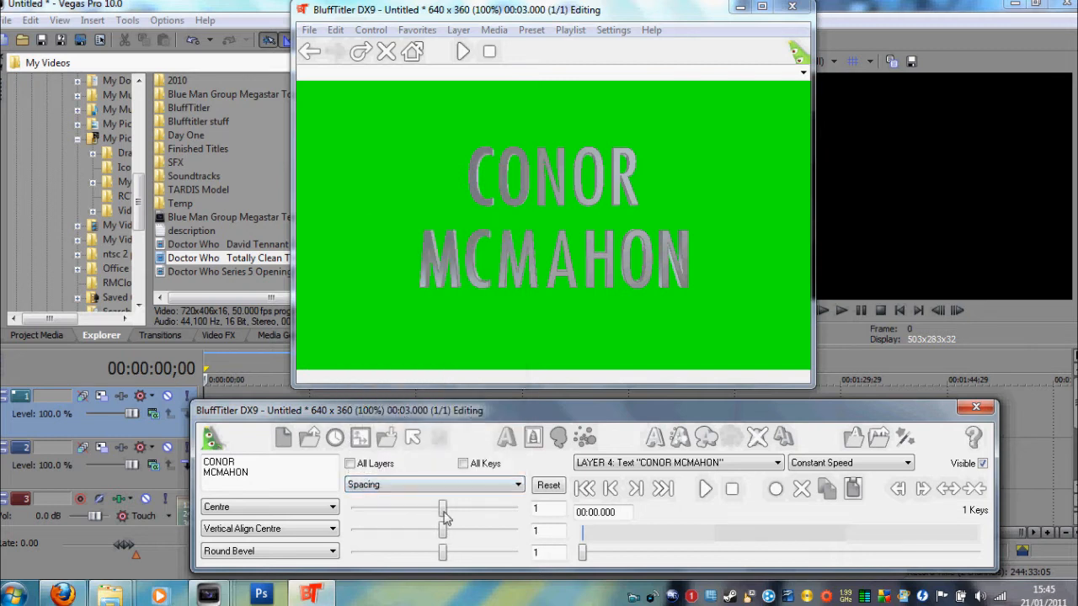
drag(443, 537, 427, 539)
click(517, 485)
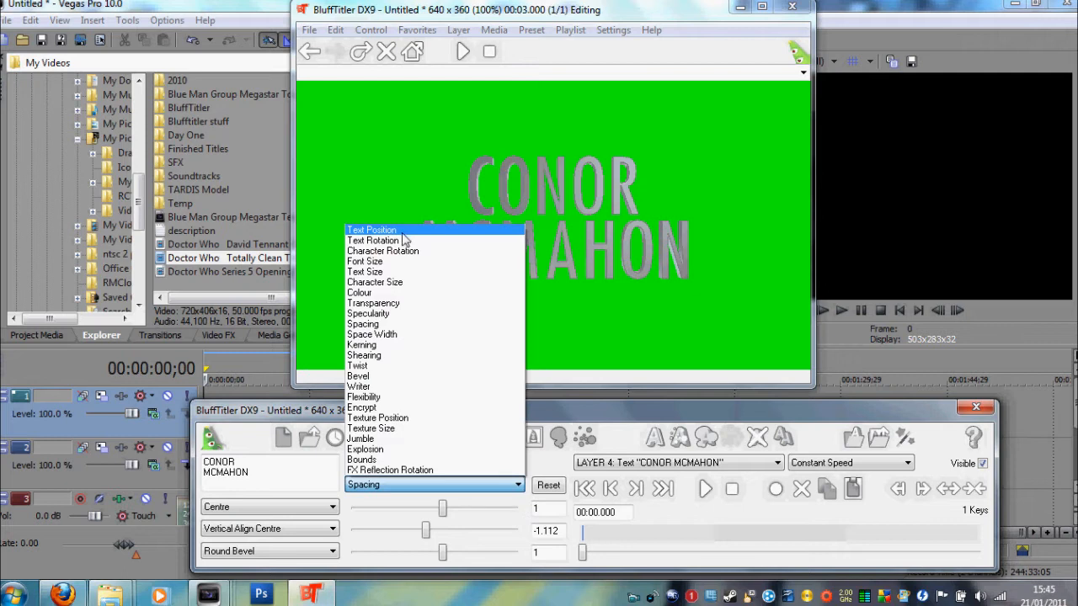
click(401, 233)
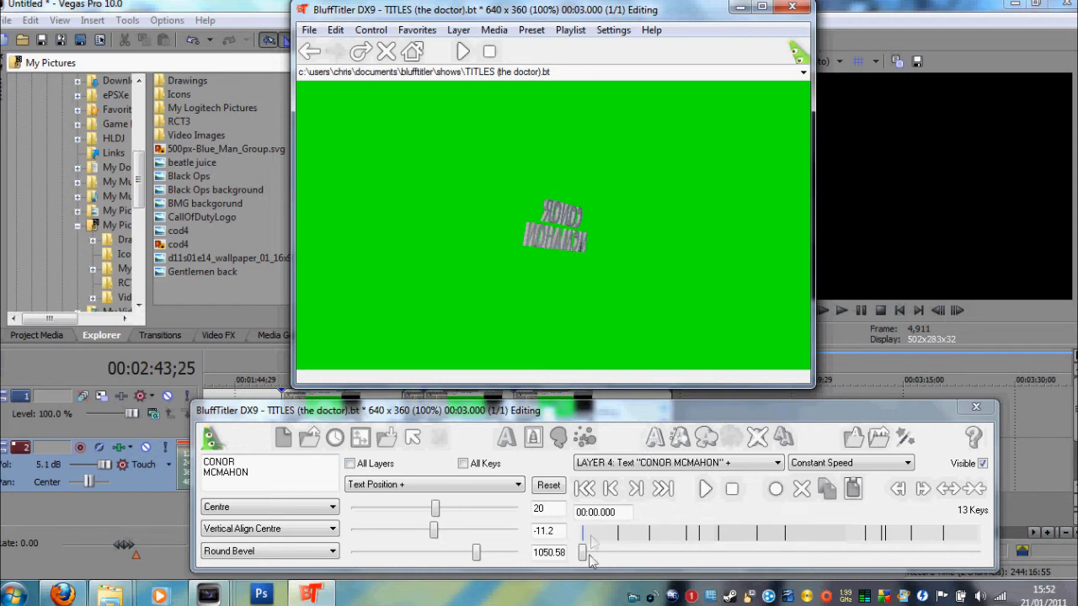
drag(582, 557, 847, 560)
drag(853, 560, 886, 547)
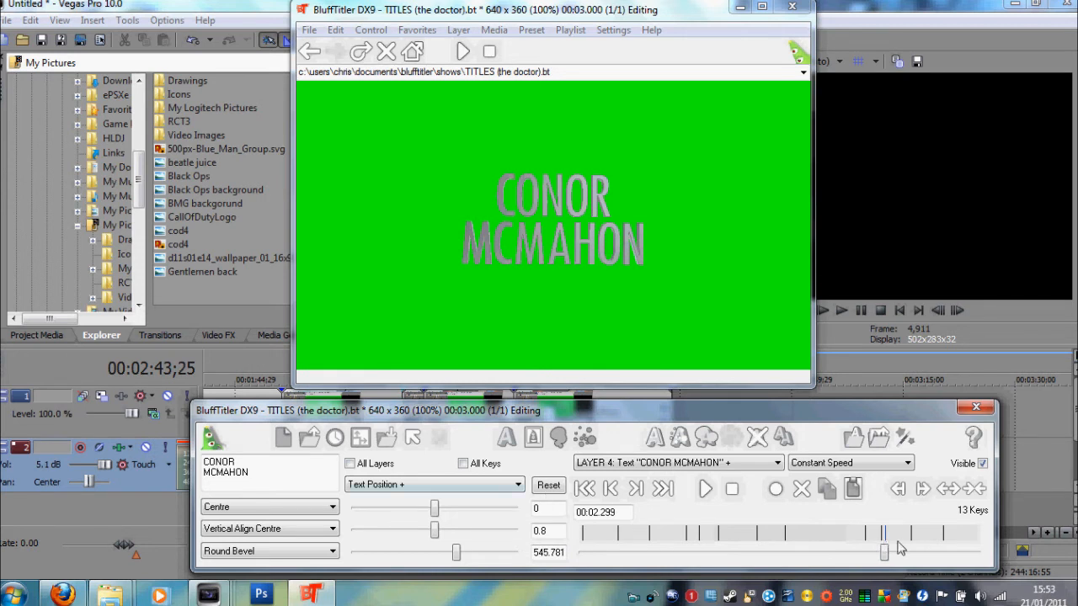
Step: Substantially increase the title's character size at the current key
click(481, 486)
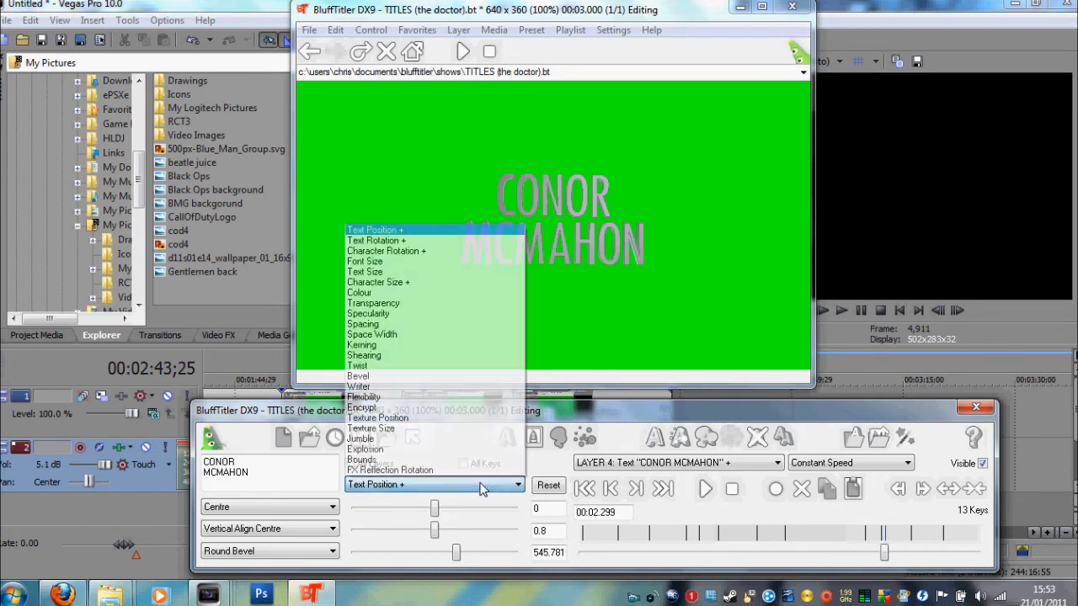
click(423, 283)
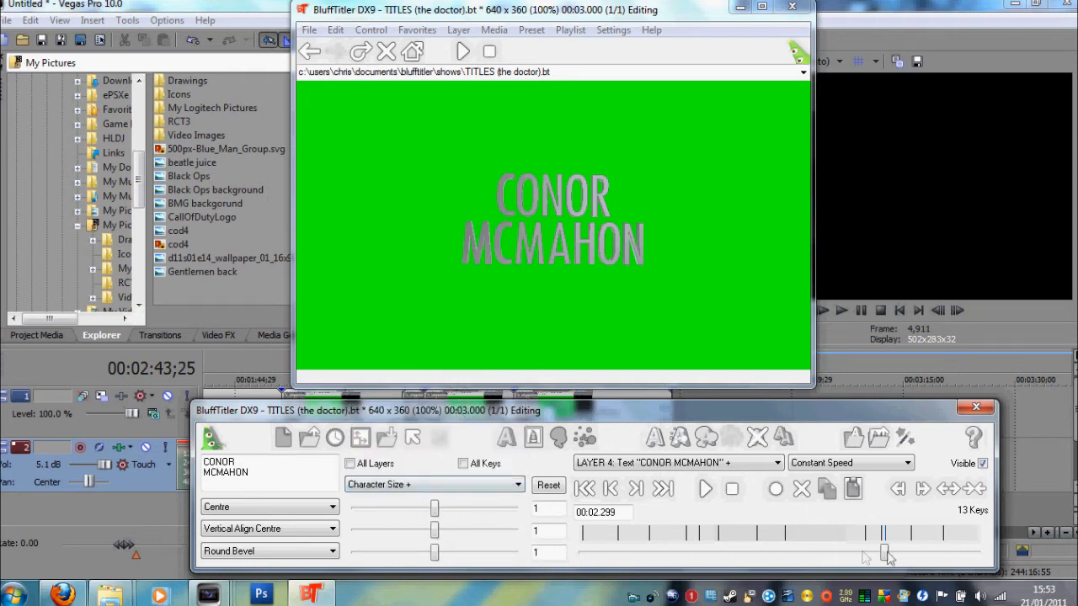
drag(885, 555, 885, 552)
drag(893, 562, 902, 556)
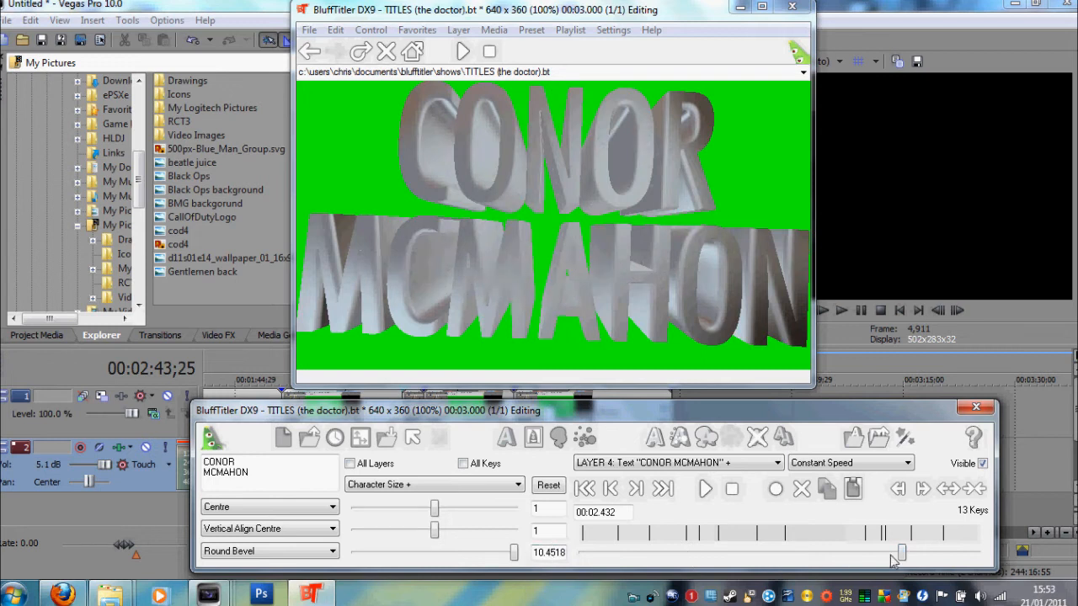
Step: Jump to the nearby animation key and scrub further through the title animation
drag(902, 557, 913, 551)
click(913, 533)
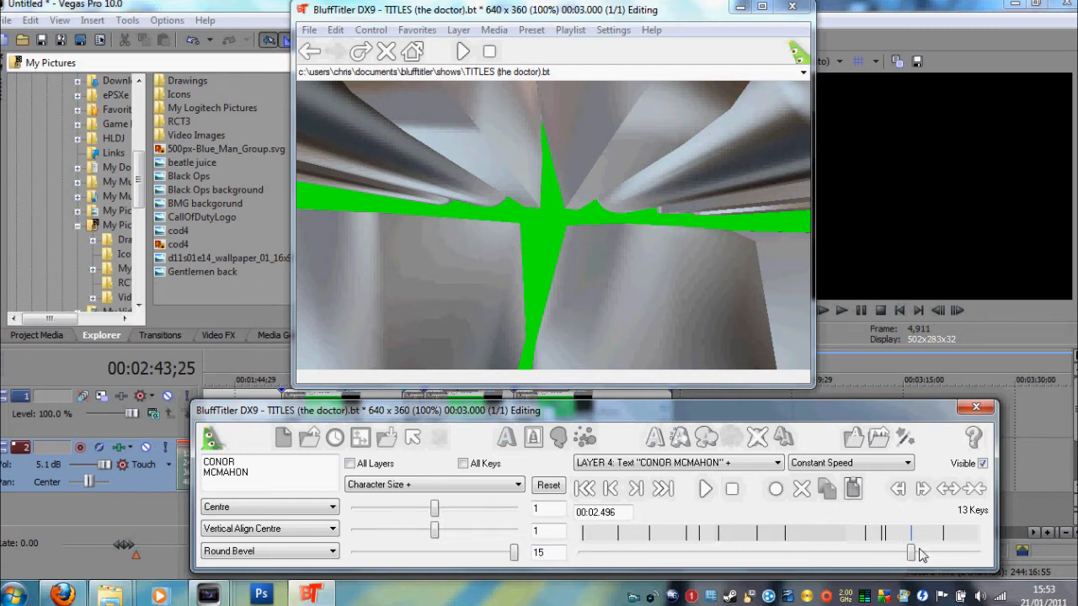
drag(911, 556, 571, 570)
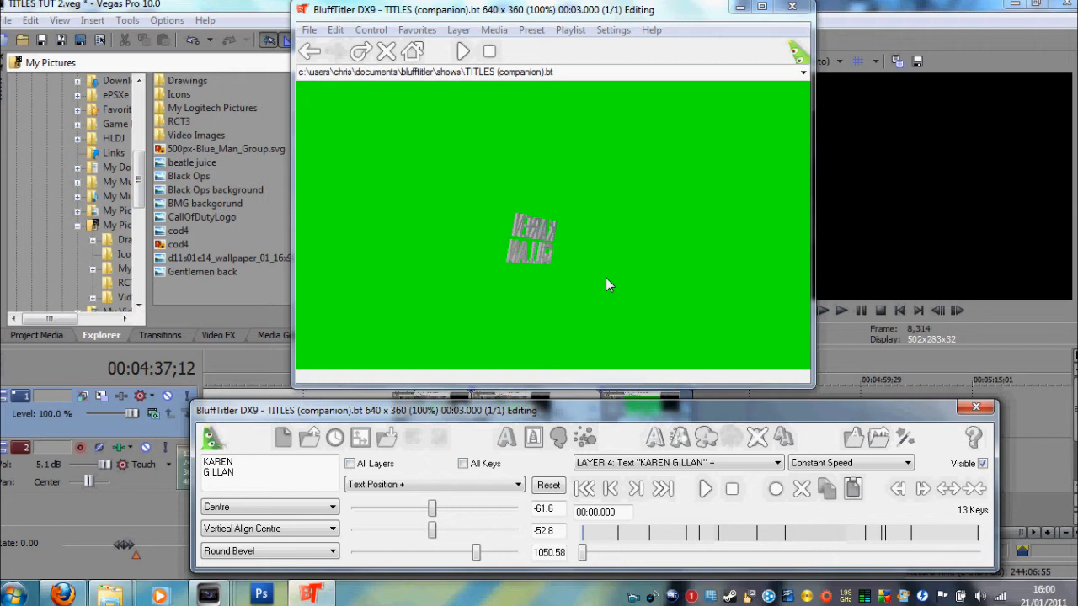
Step: Scrub through the start of the companion title animation to preview it
drag(586, 560, 878, 556)
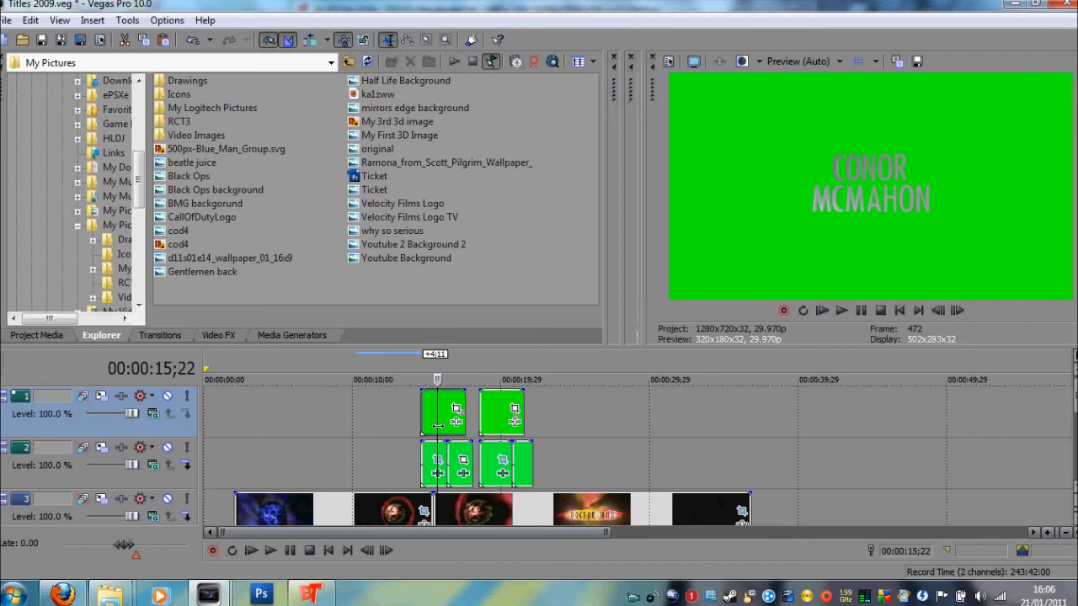
Step: Split the track 1 title clip at the playhead and shift its second half slightly later
drag(437, 421, 438, 423)
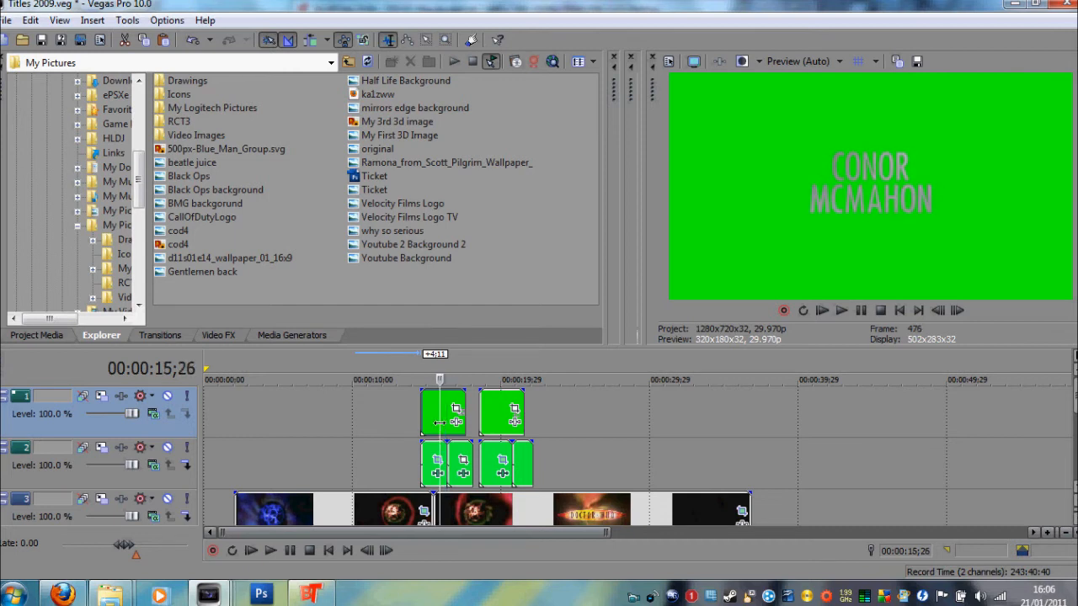
scroll(439, 422, up, 3)
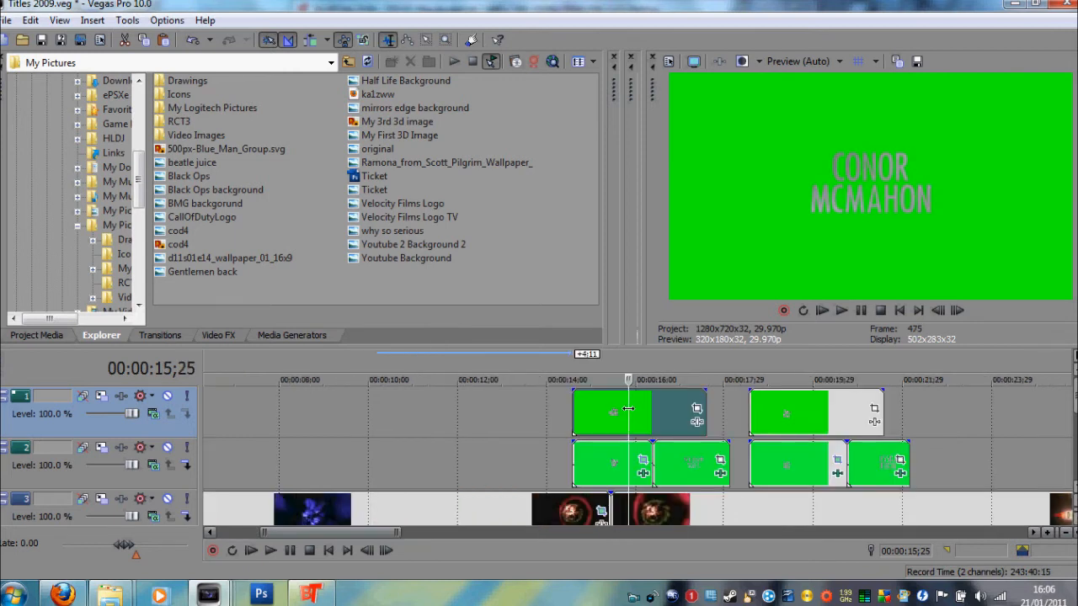
key(s)
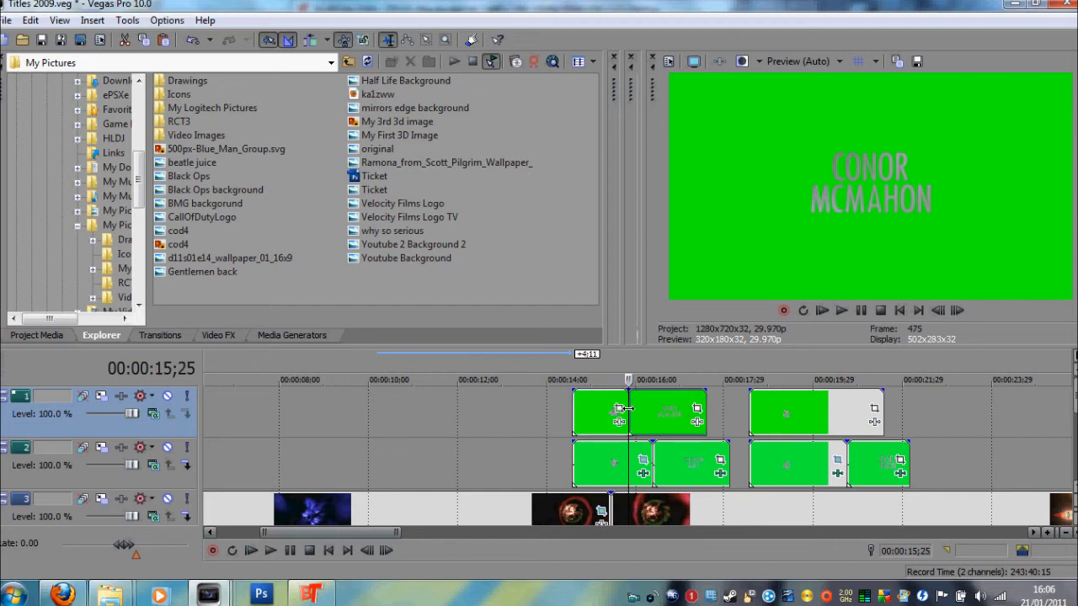
drag(622, 410, 671, 410)
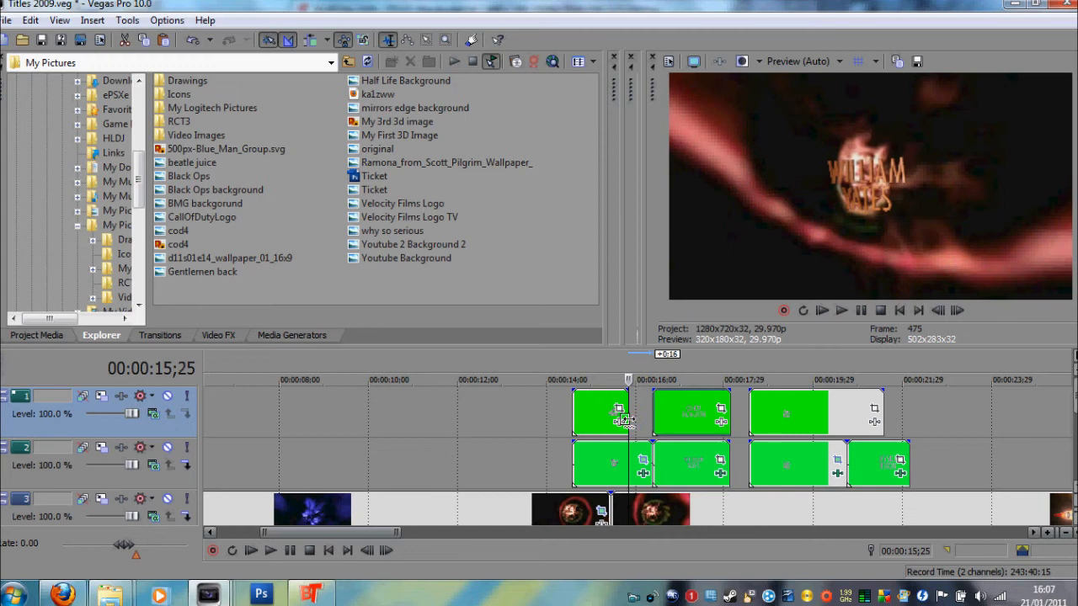
Step: Extend the first track-1 clip into a crossfade with the next, then split the later clip at 20;22
drag(629, 420, 845, 432)
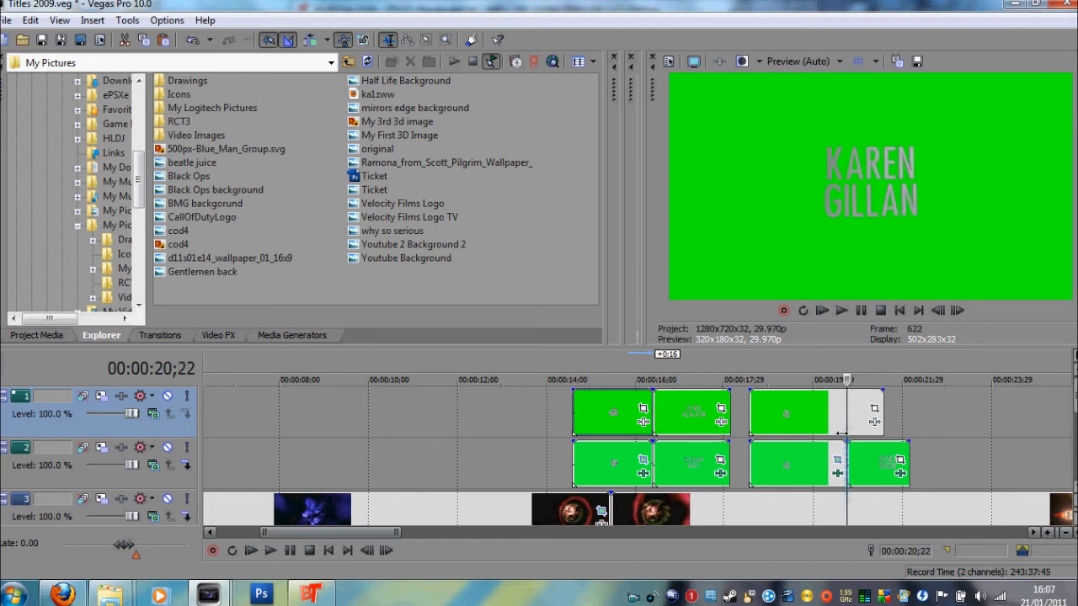
click(847, 416)
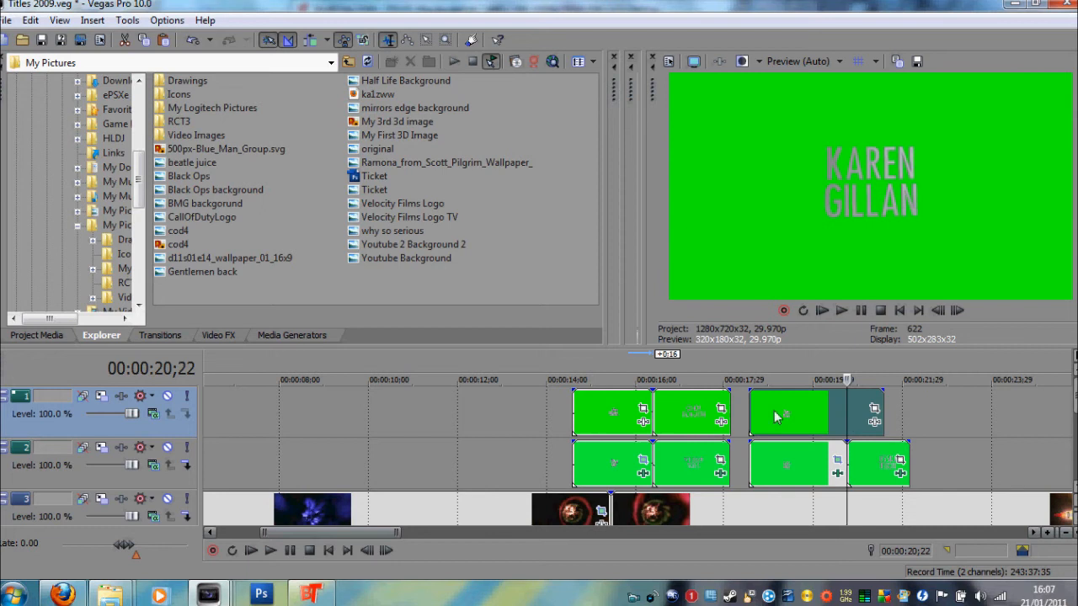
key(s)
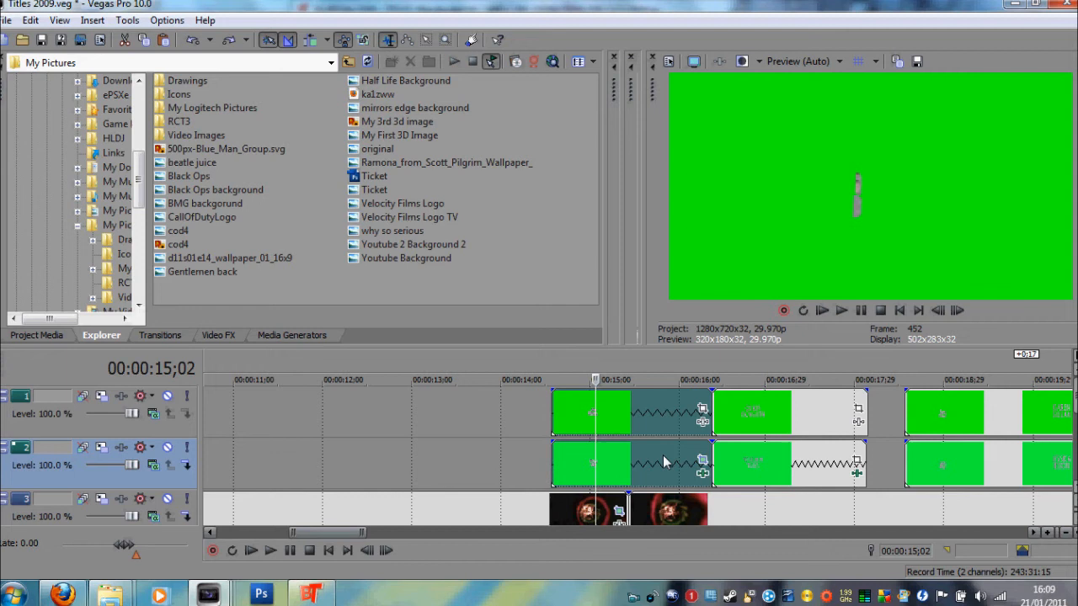
Step: Copy the track 2 event and paste its event attributes onto the track 1 clip
right_click(641, 468)
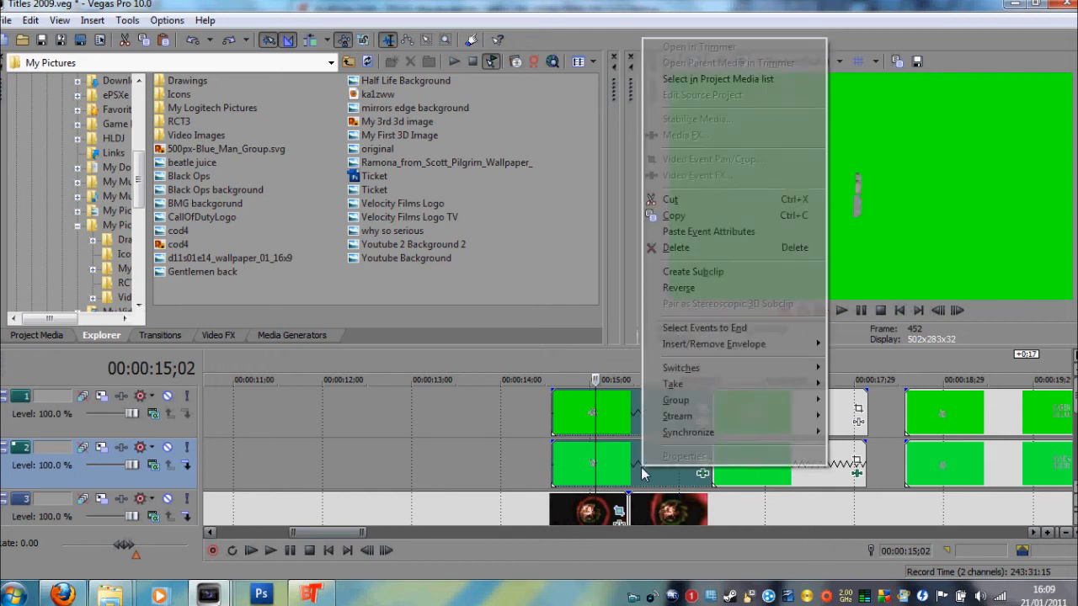
click(707, 217)
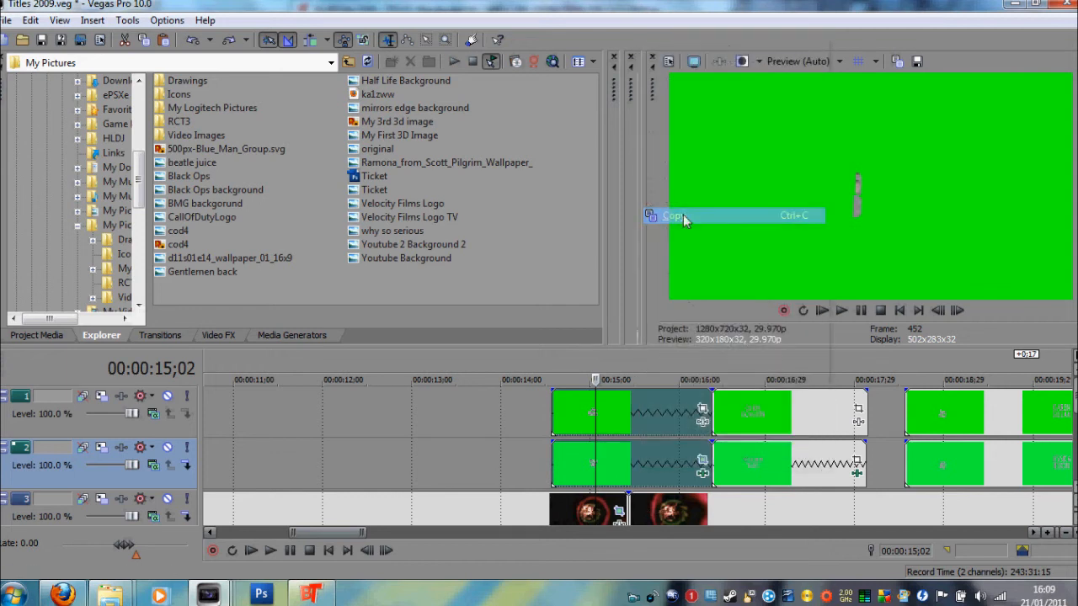
right_click(619, 414)
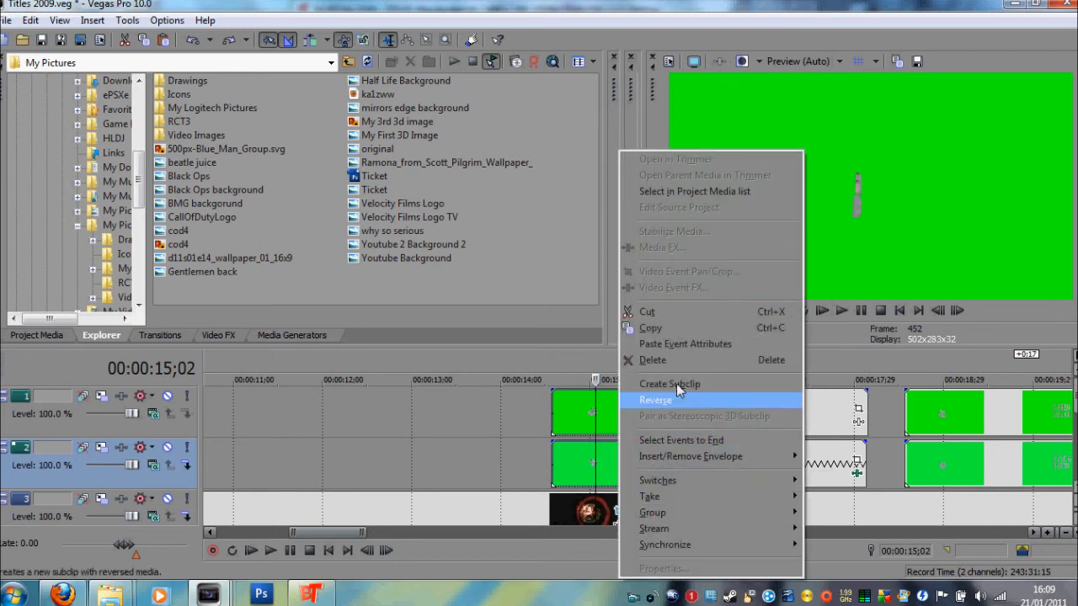
click(678, 344)
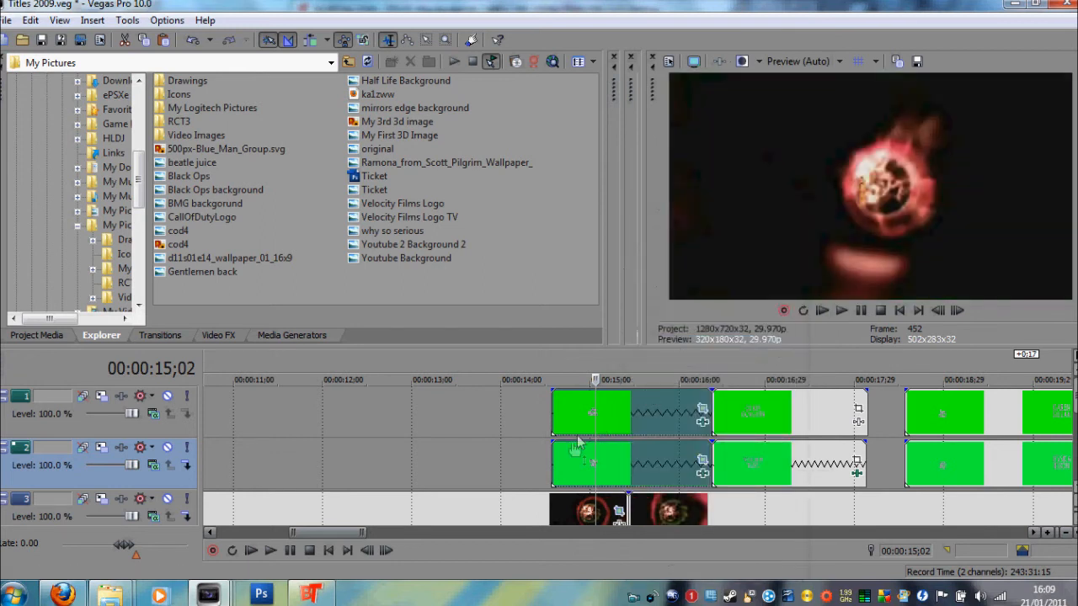
Step: Delete the first track 2 title clip and play the composite to check it
click(617, 465)
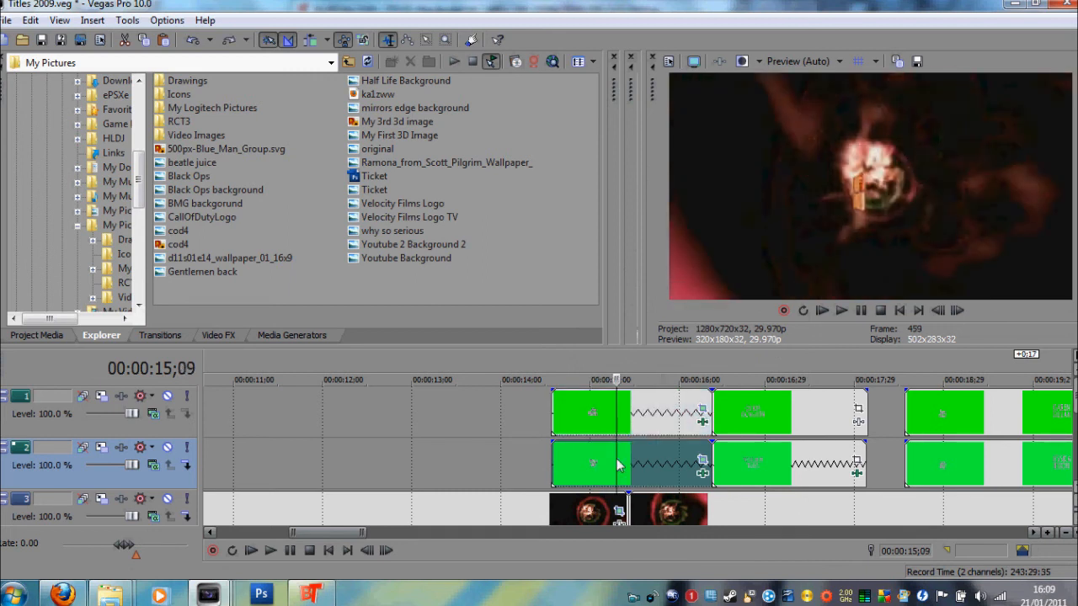
key(Delete)
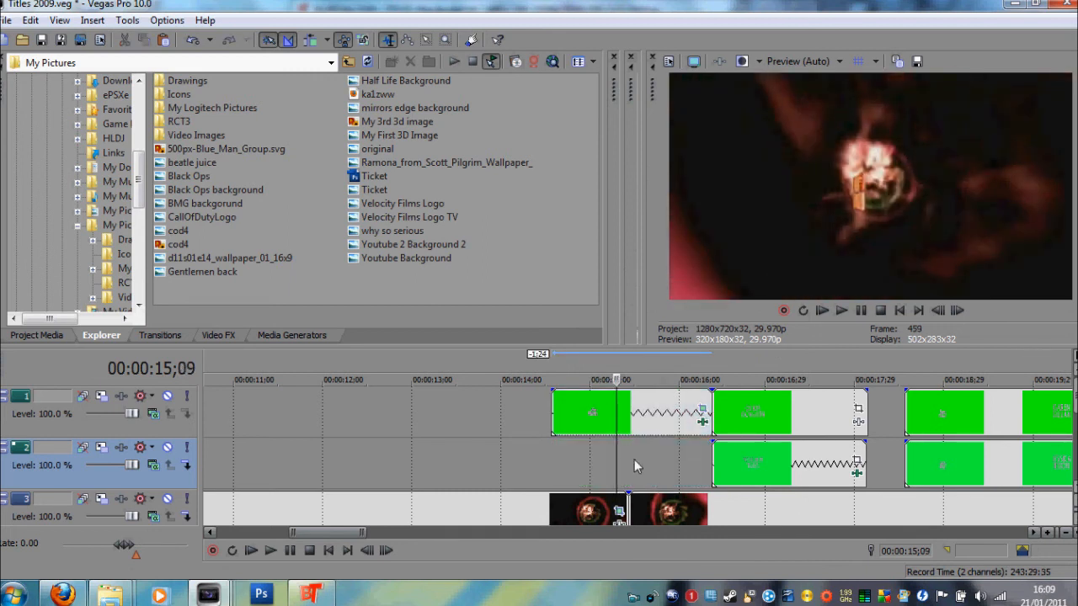
key(space)
drag(664, 476, 685, 444)
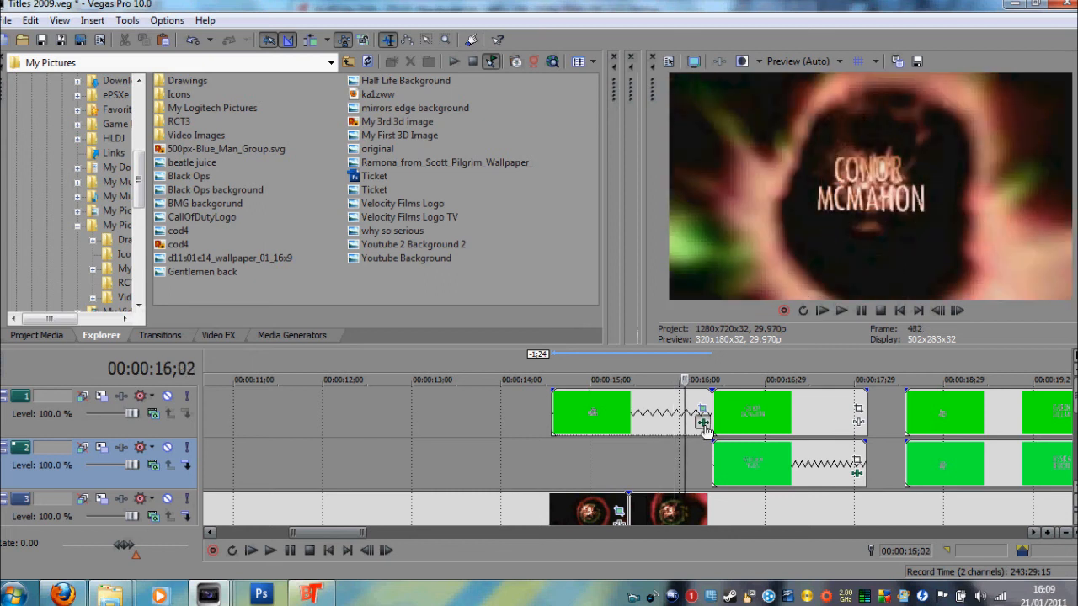
Step: Apply the DW 2009 colour correction preset in the title clip's effects
click(703, 423)
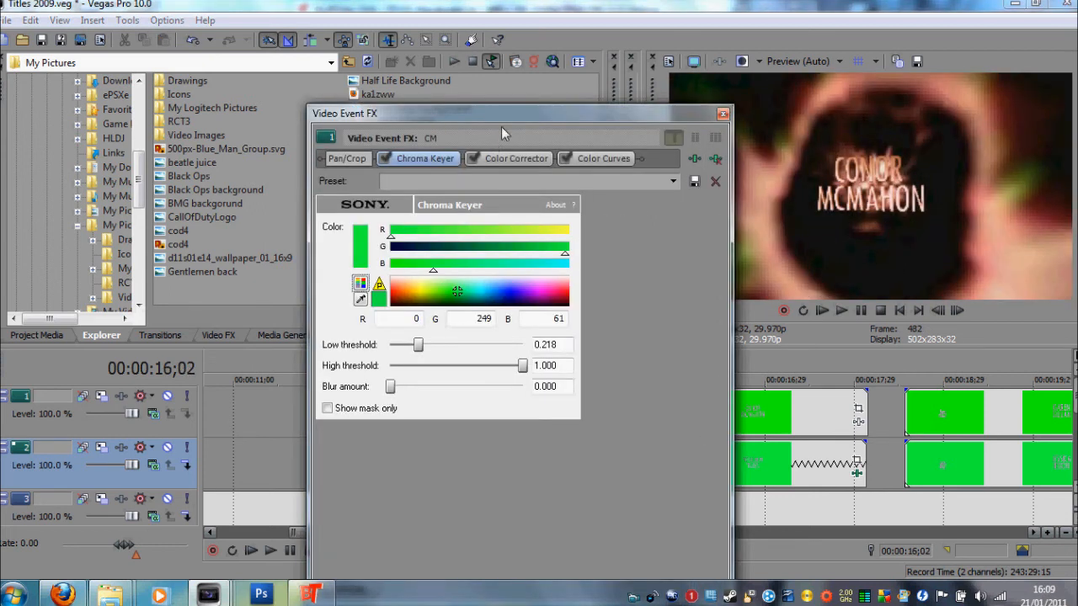
drag(491, 114, 400, 142)
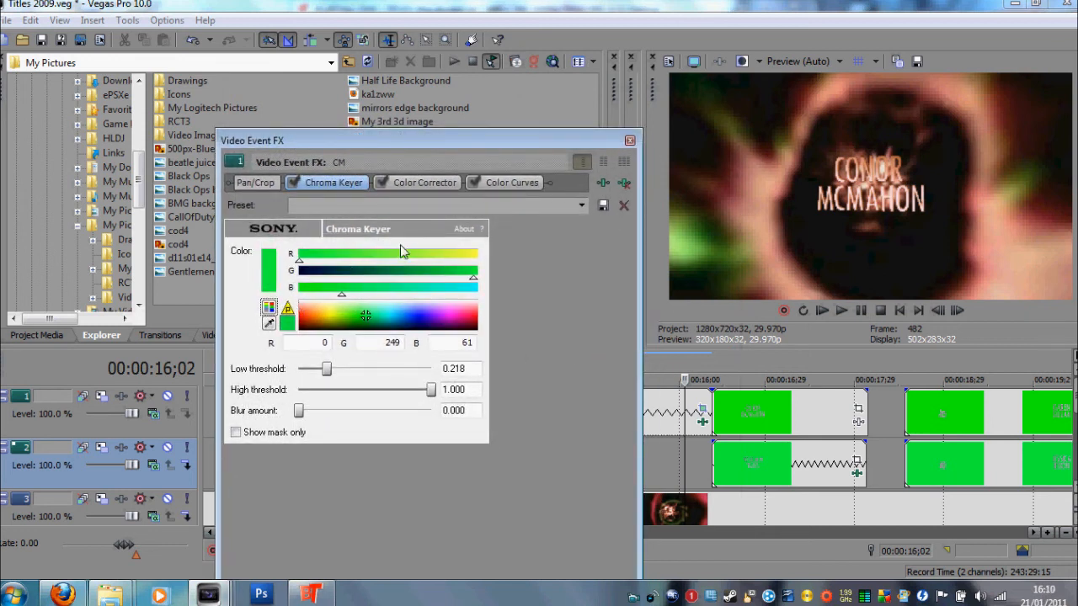
click(431, 183)
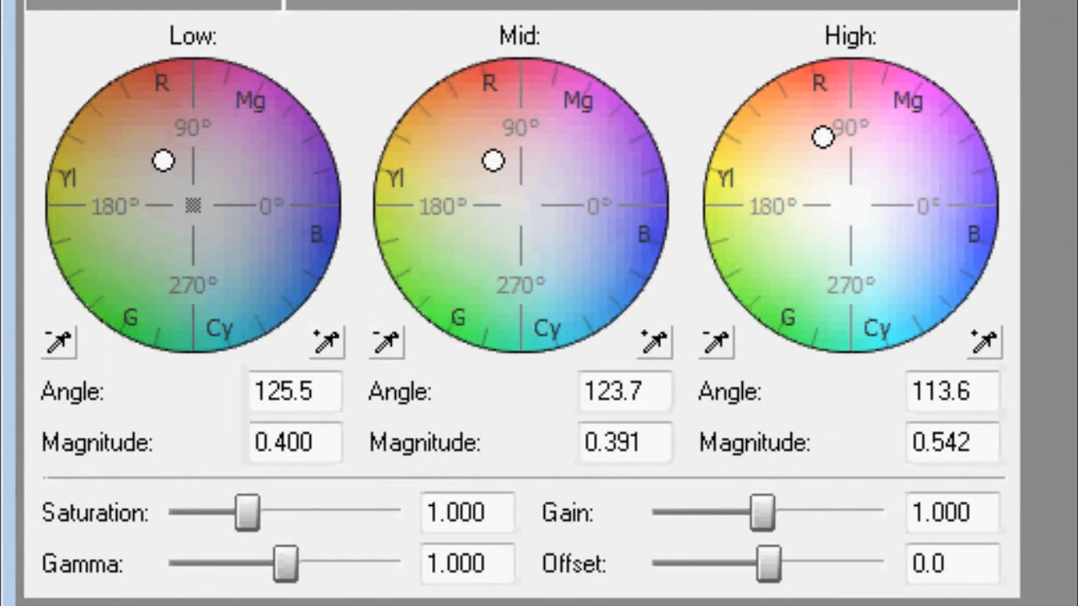
click(978, 1)
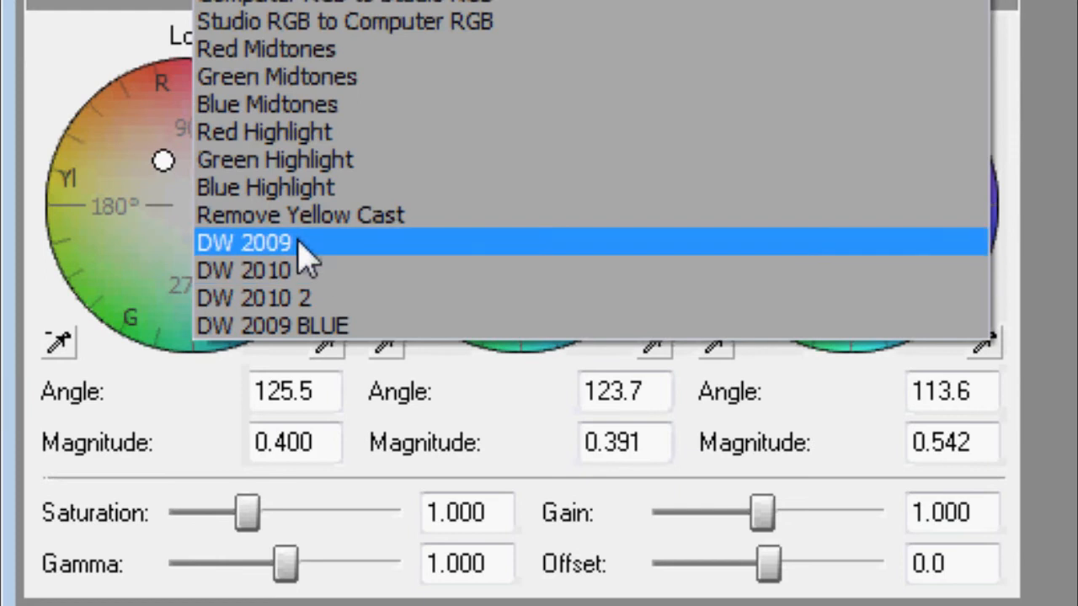
click(290, 253)
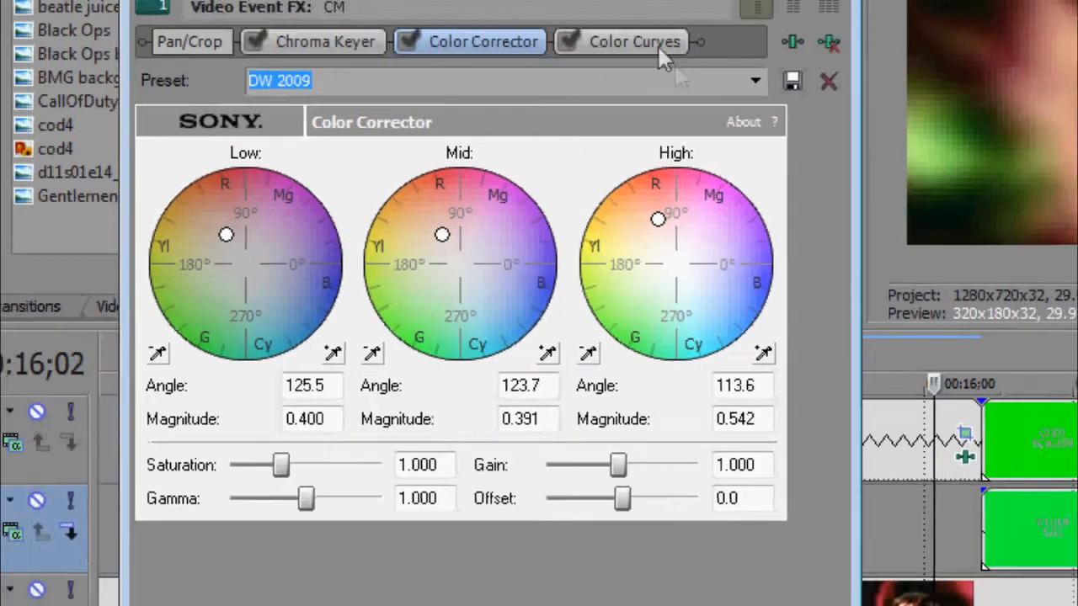
click(640, 42)
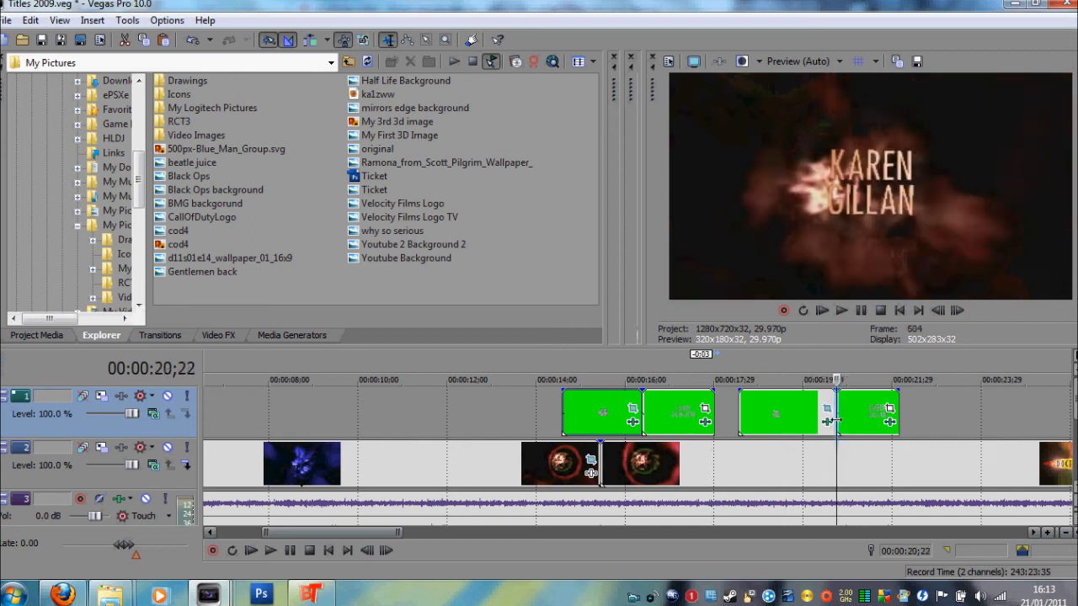
Step: In Event Pan/Crop, shrink the earlier name title to width 1,316.6 at its first frame
drag(768, 426, 612, 433)
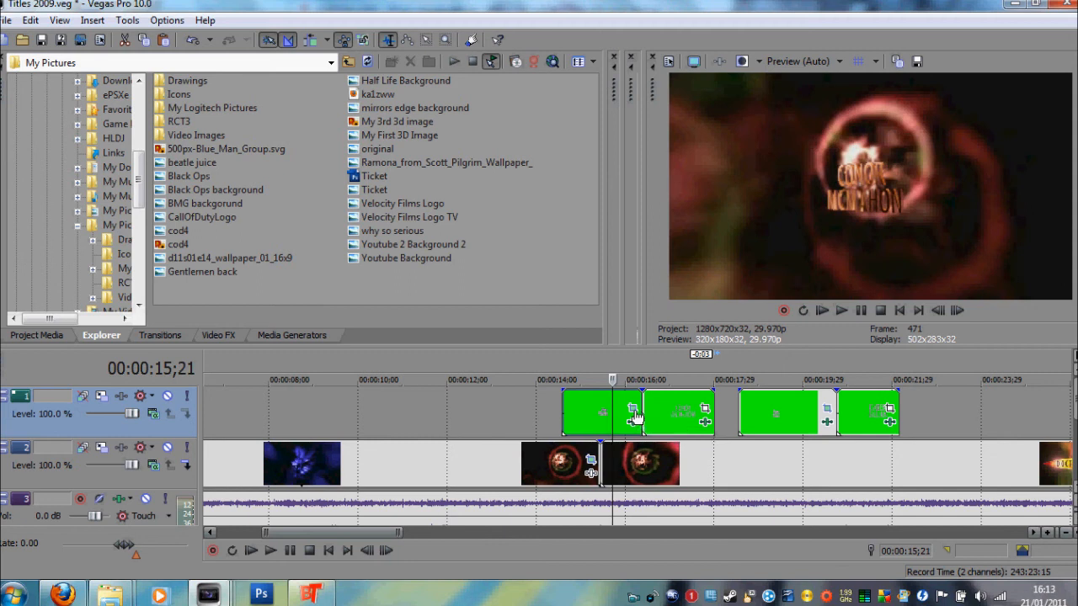
click(634, 410)
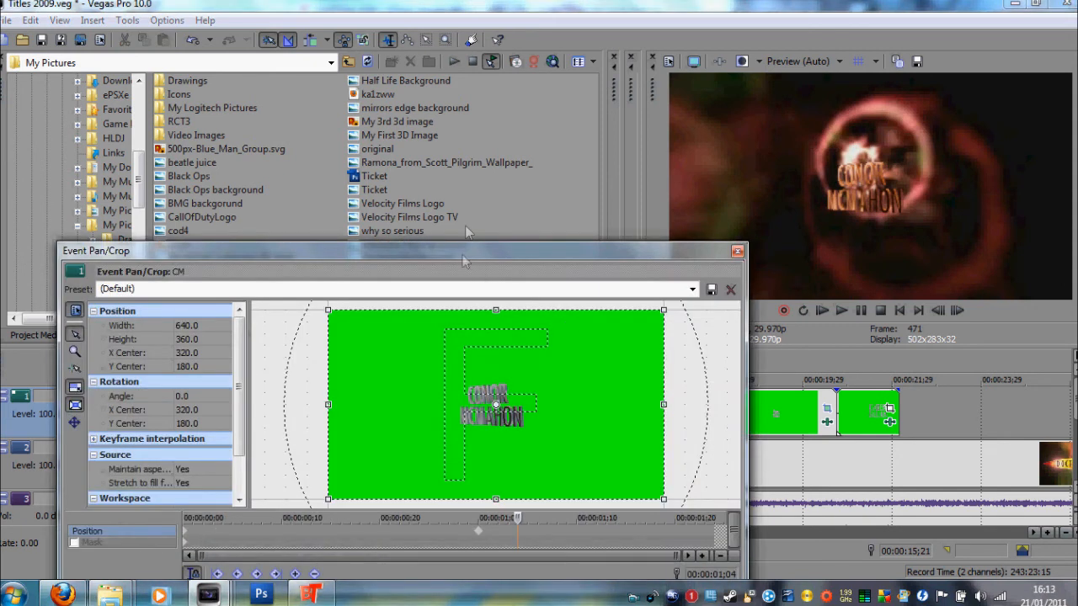
drag(462, 253, 472, 220)
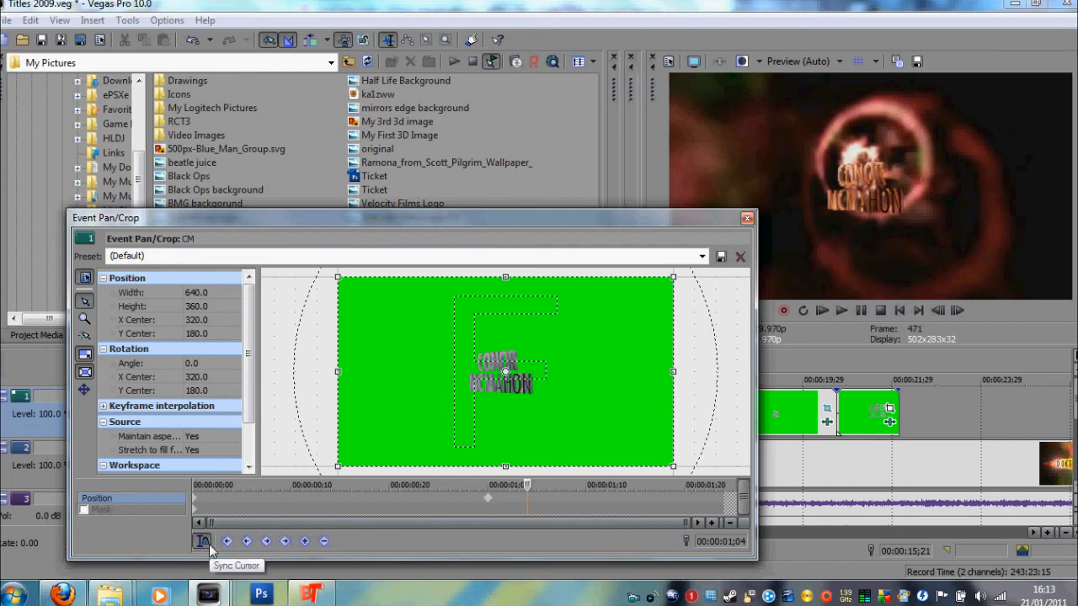
drag(526, 485, 192, 498)
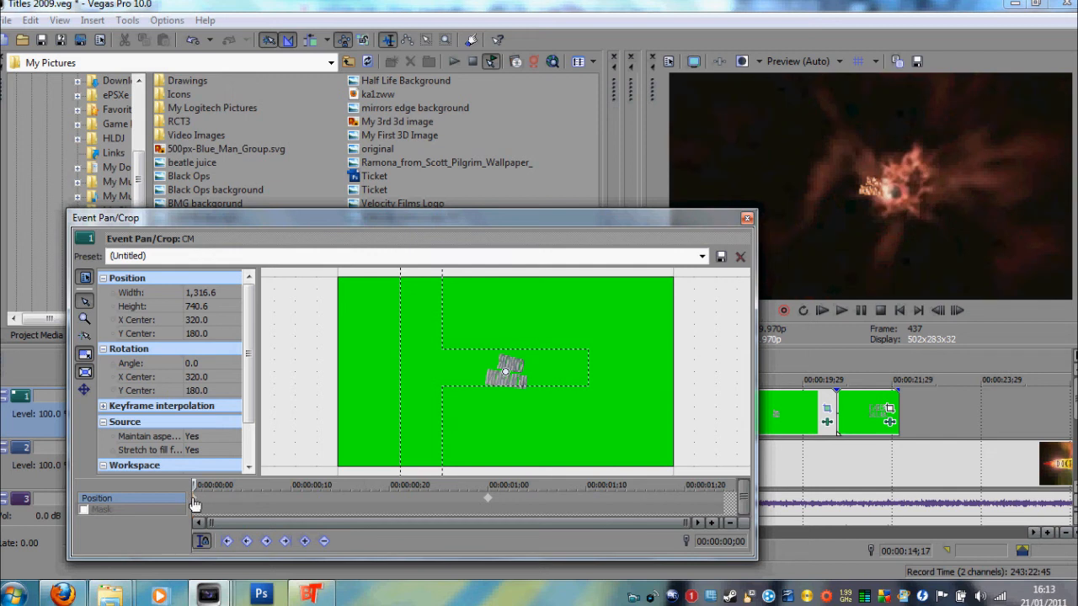
scroll(474, 392, down, 6)
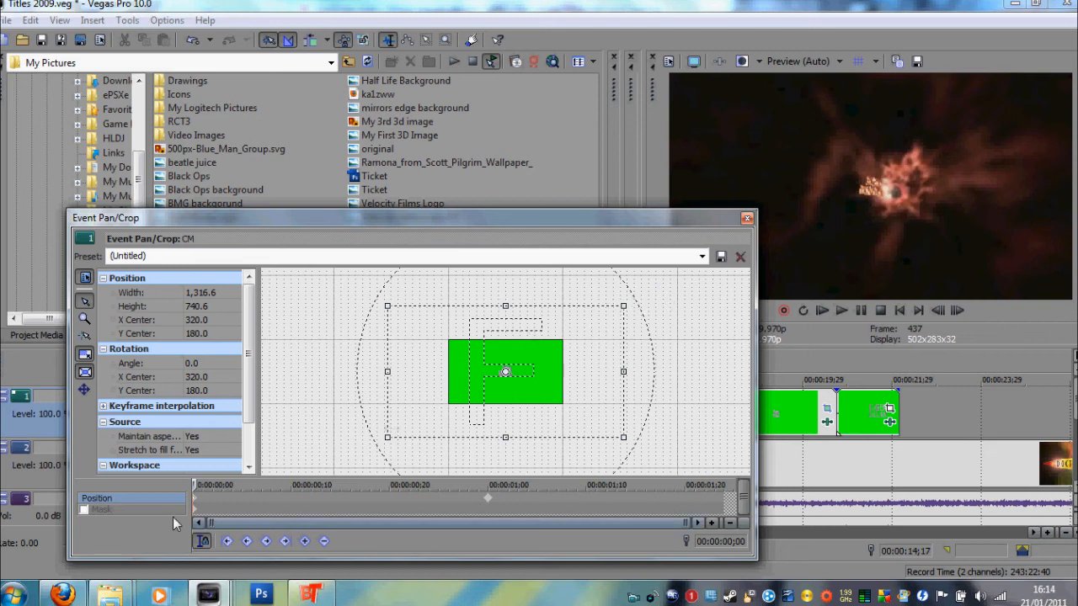
Step: Add a Default full-size keyframe near 1;00, preview the zoom-in, and select the later title
drag(196, 486, 486, 488)
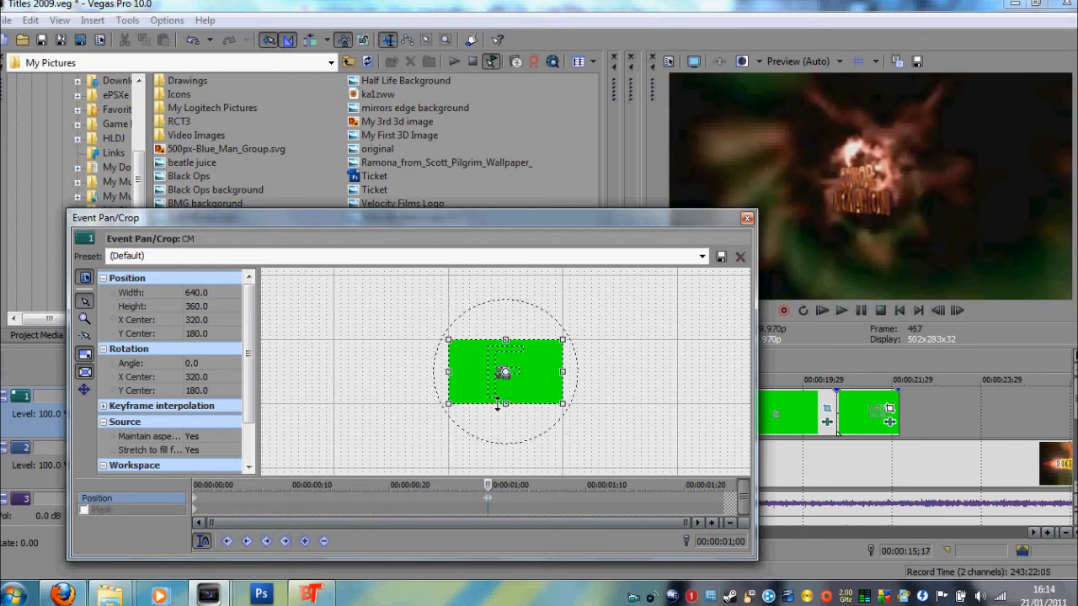
right_click(516, 388)
click(552, 397)
drag(462, 495, 145, 482)
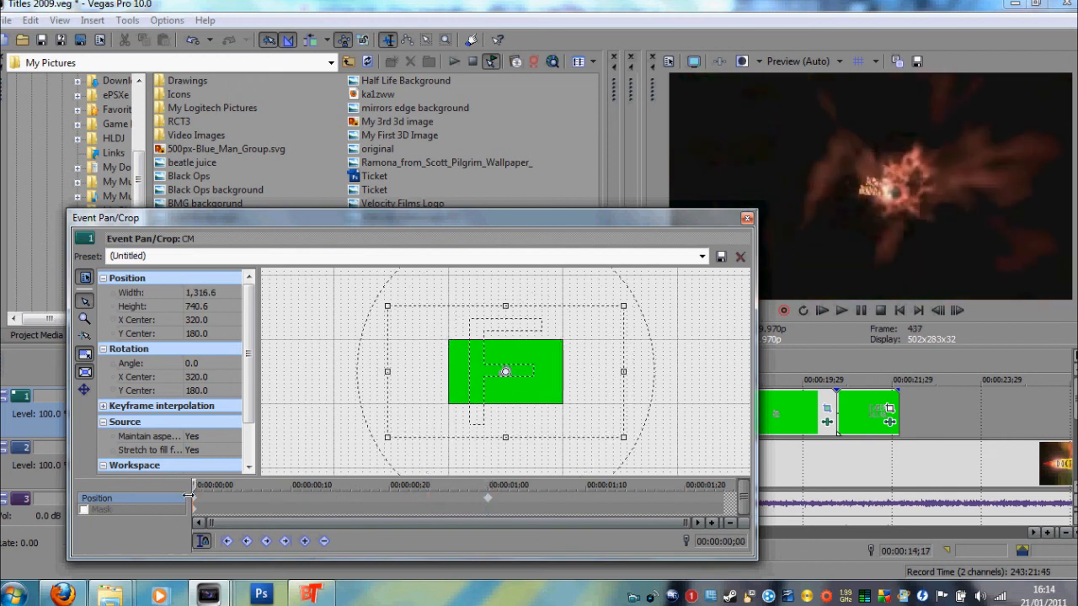
key(space)
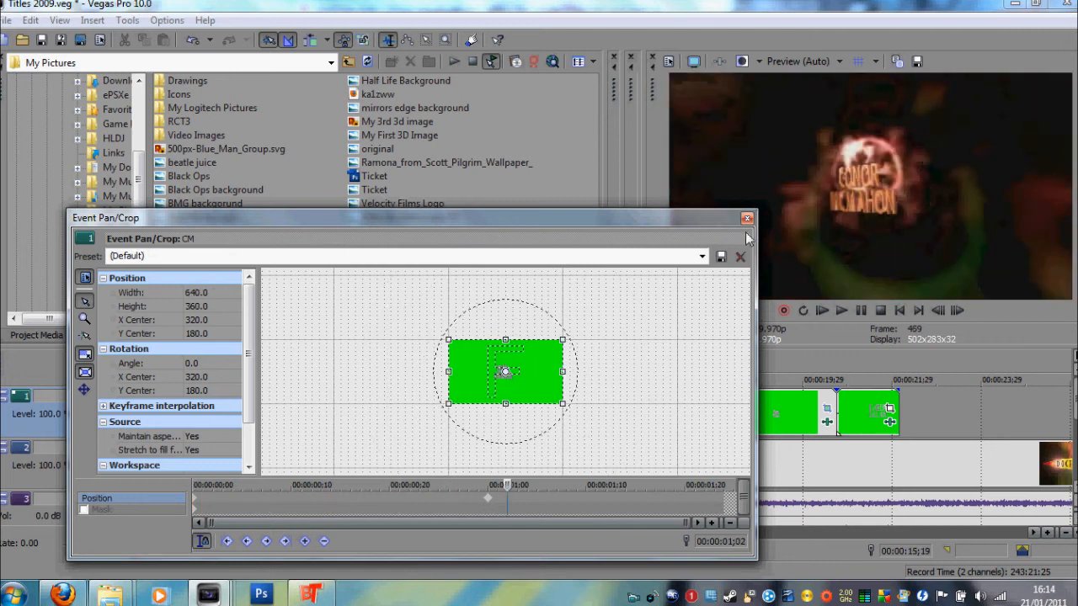
click(746, 218)
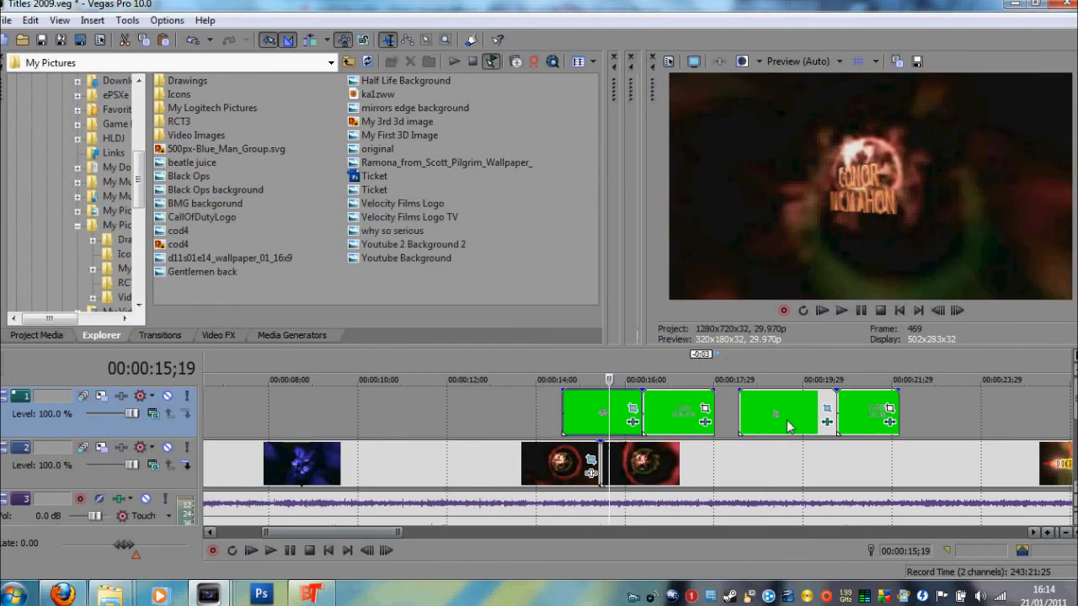
click(776, 422)
Step: Zoom the later title out to width 1,244.2 at its start, full 640x360 by ;20, and preview
click(827, 409)
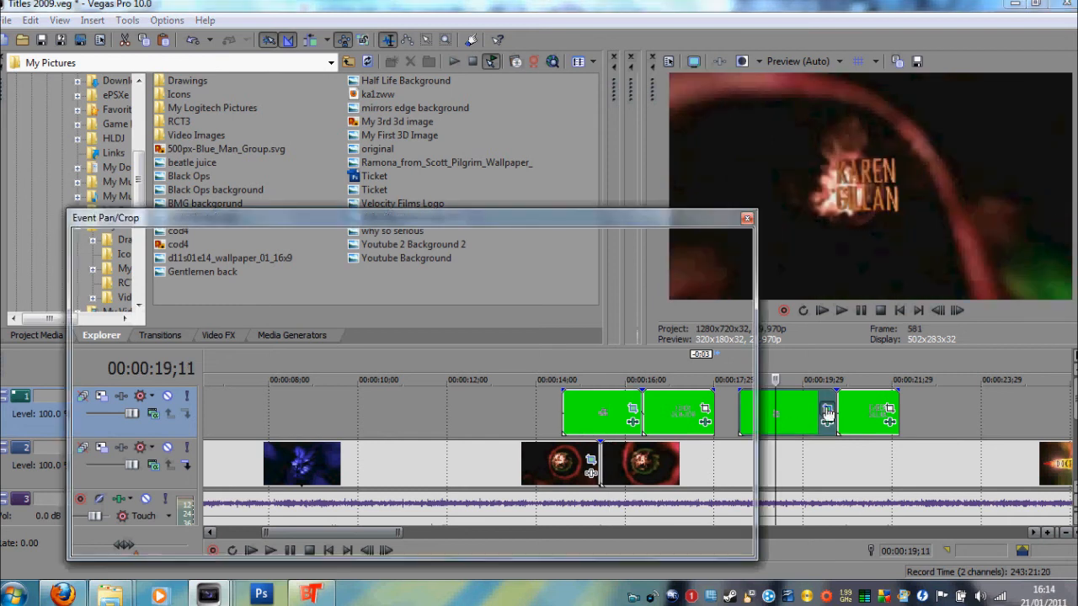
scroll(497, 373, down, 4)
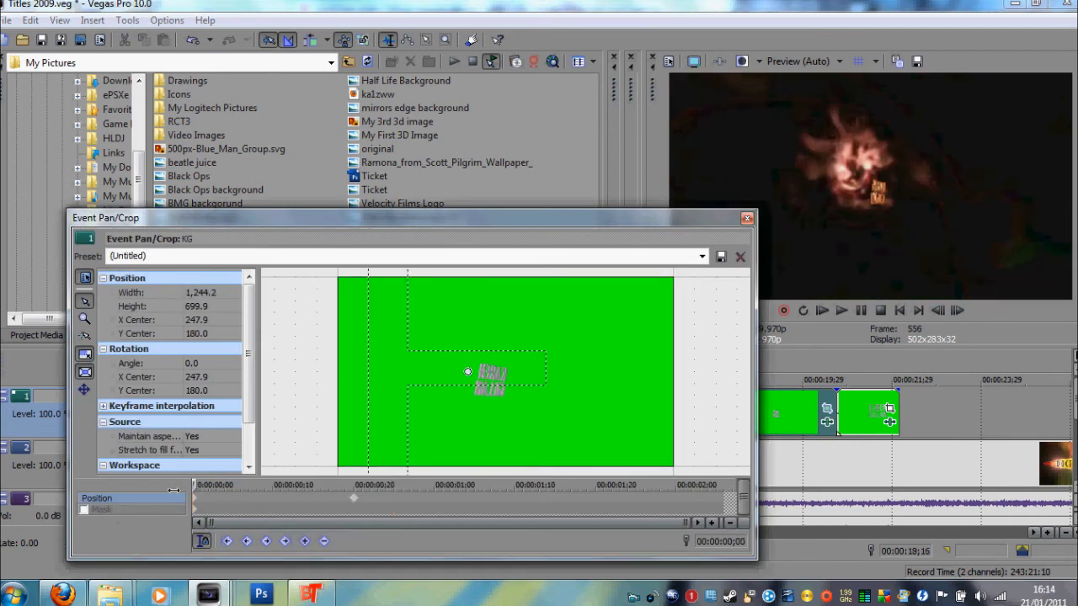
click(227, 504)
drag(228, 504, 160, 477)
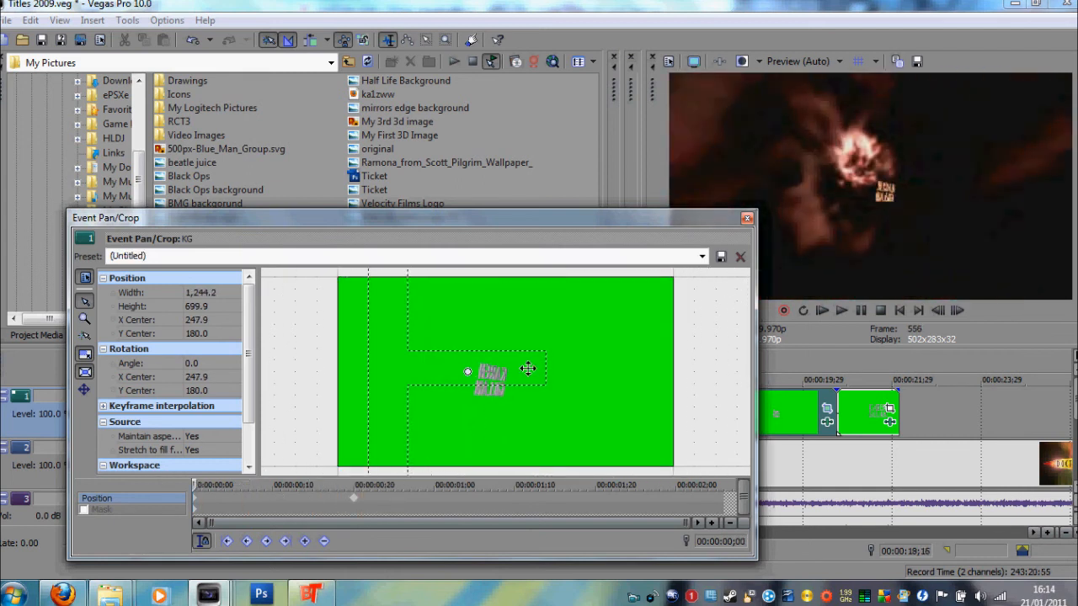
scroll(527, 368, down, 4)
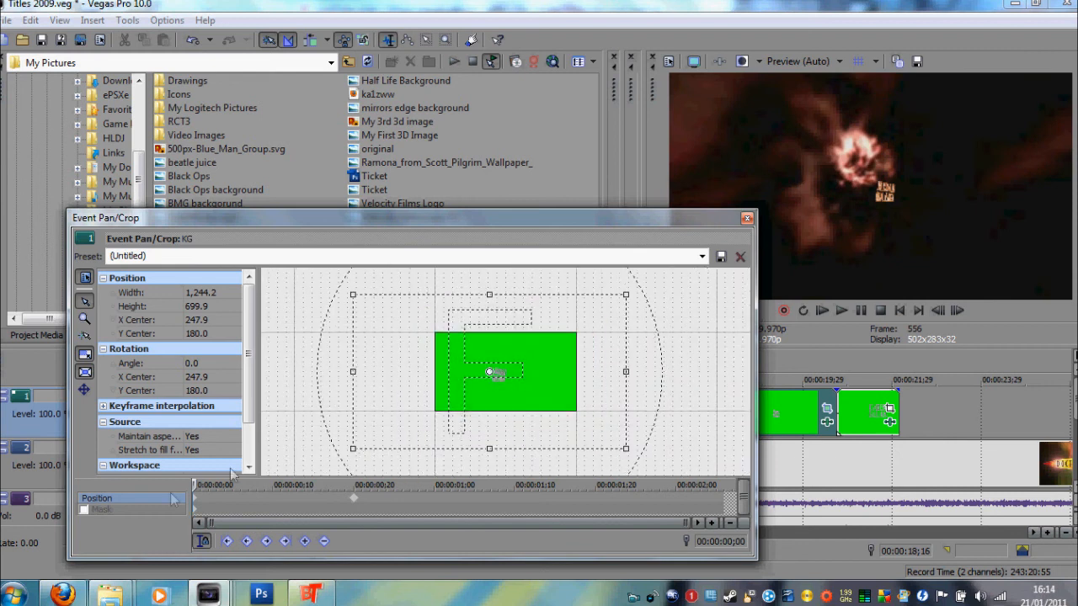
drag(196, 486, 357, 503)
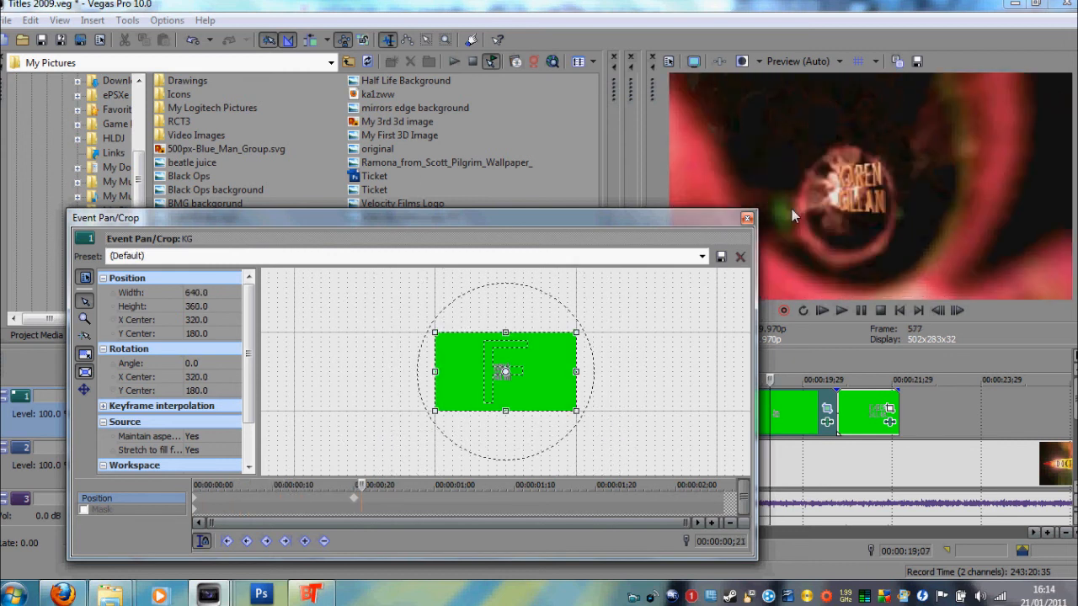
click(747, 219)
click(857, 412)
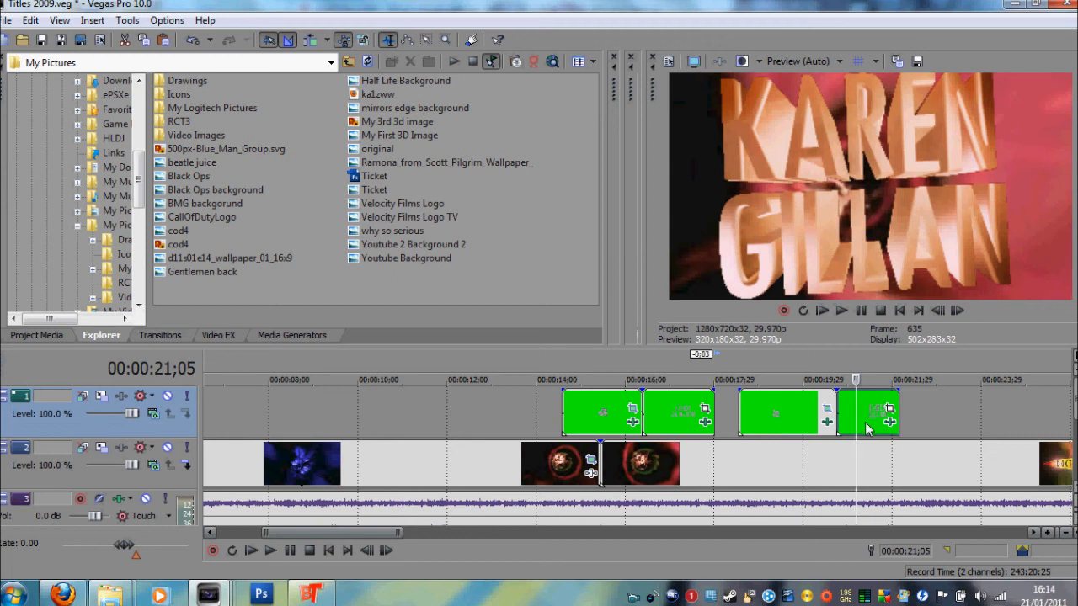
click(825, 424)
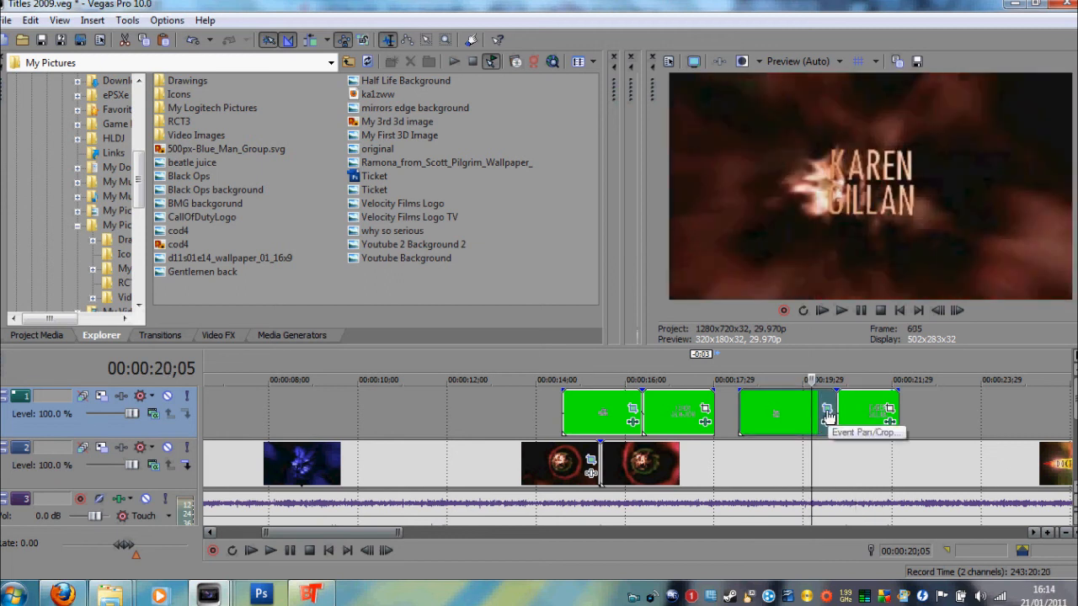
Step: Deselect the title events and scrub through the end of the titles
click(815, 453)
click(812, 448)
drag(812, 453, 871, 427)
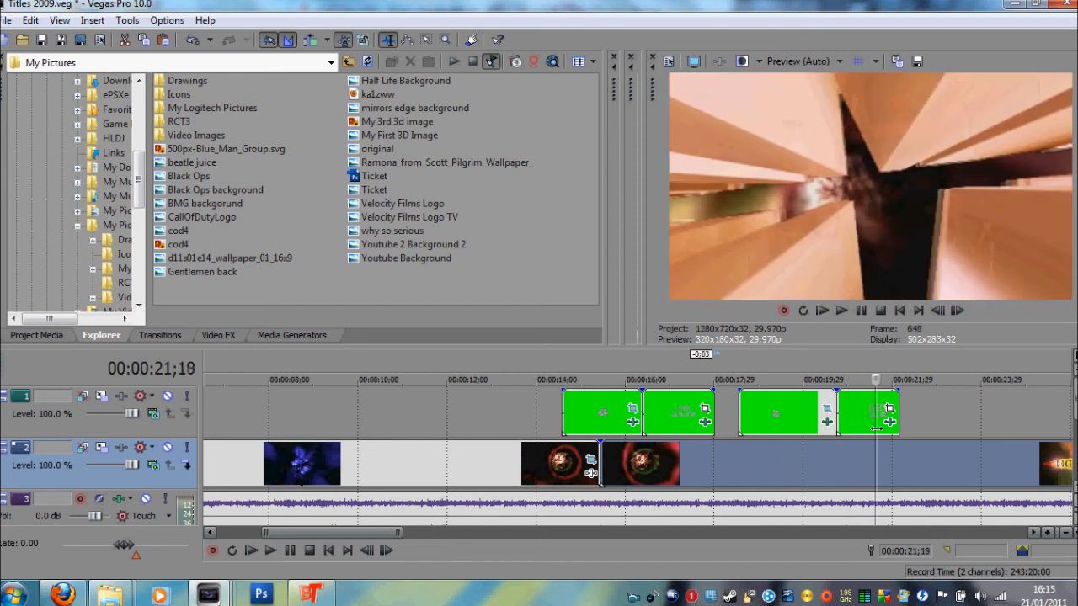
scroll(882, 418, down, 5)
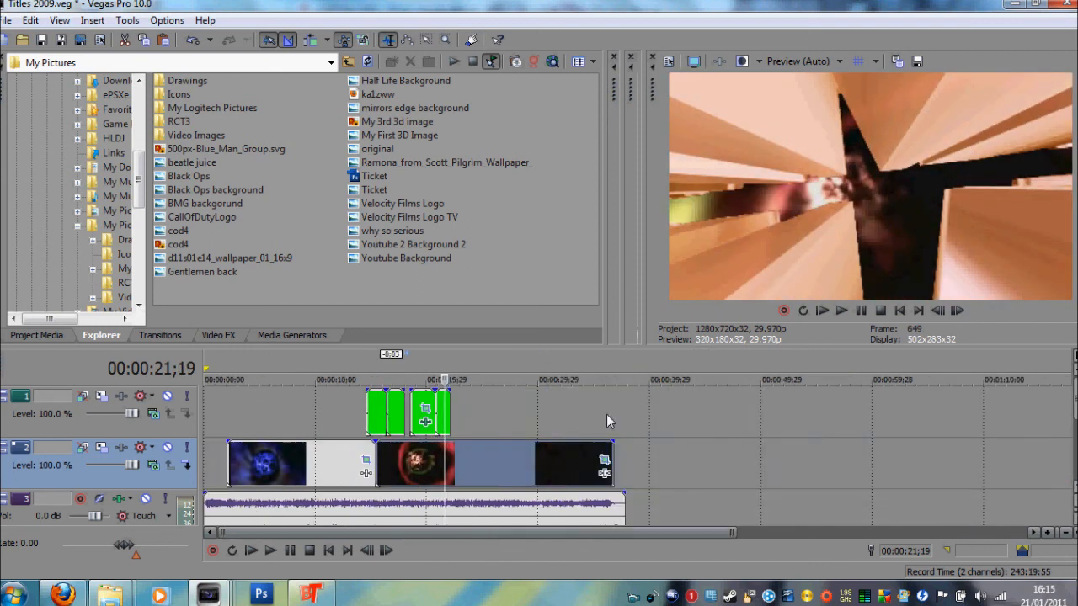
Step: Select the project from 00:00:00;00 to 37;25 and render it as Titles 2009
drag(624, 416, 507, 416)
drag(192, 485, 183, 472)
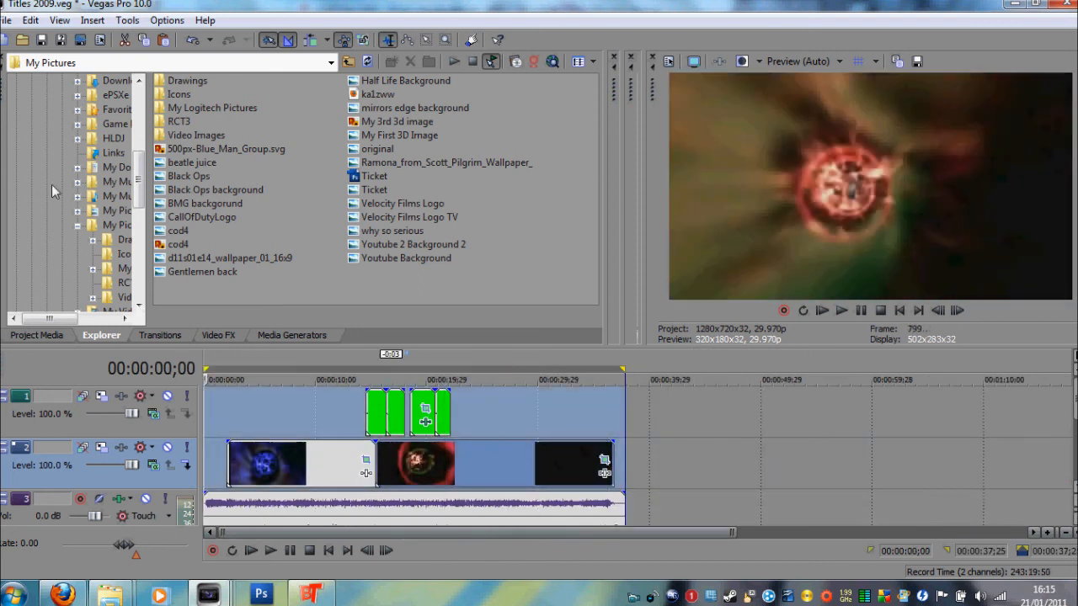
click(6, 20)
click(75, 139)
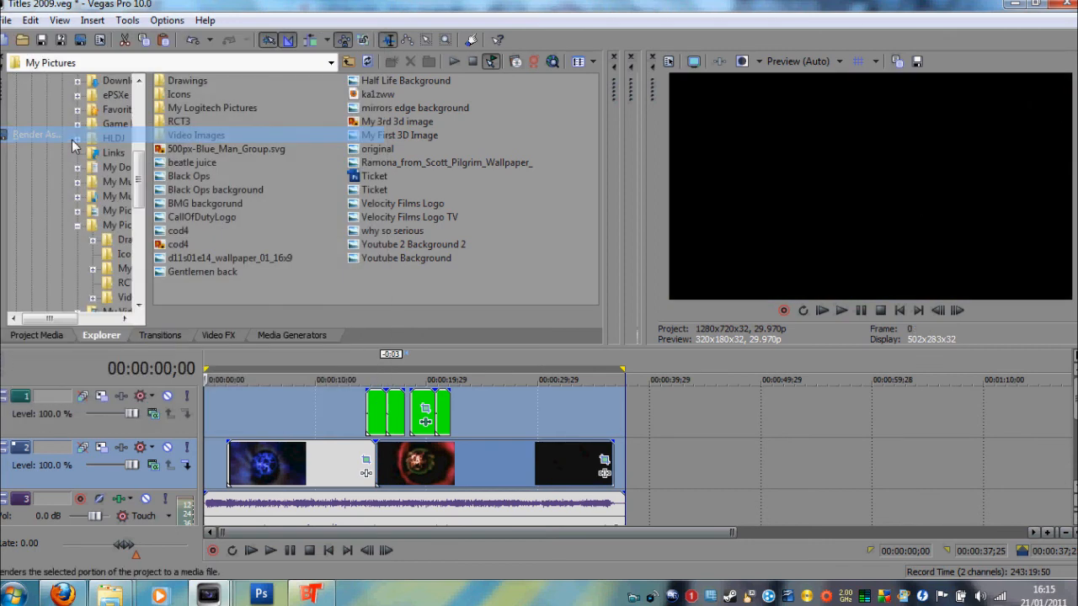